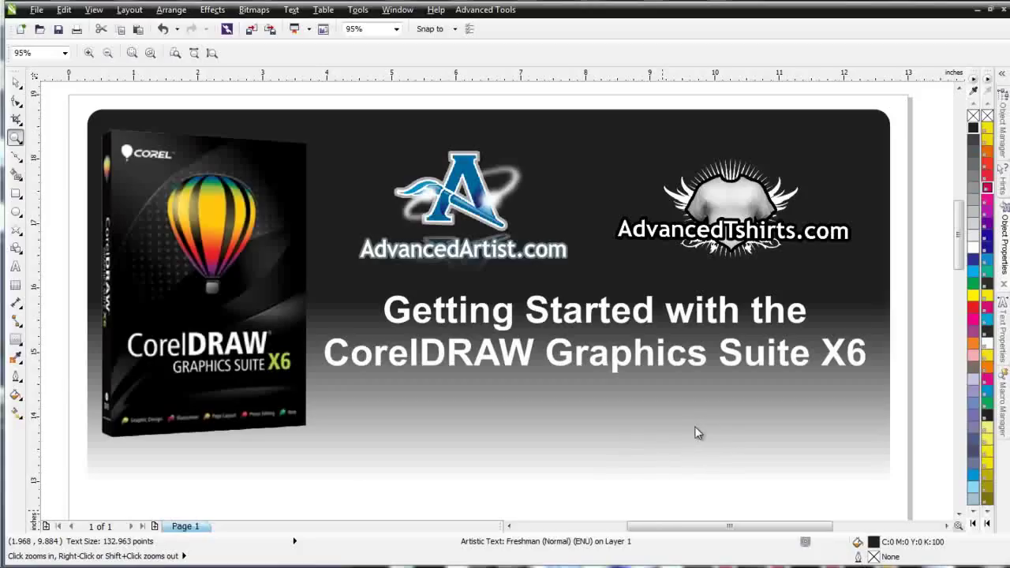
Zoom out, then zoom in closely on the CONTOUR text and the flame graphic.
right_click(635, 431)
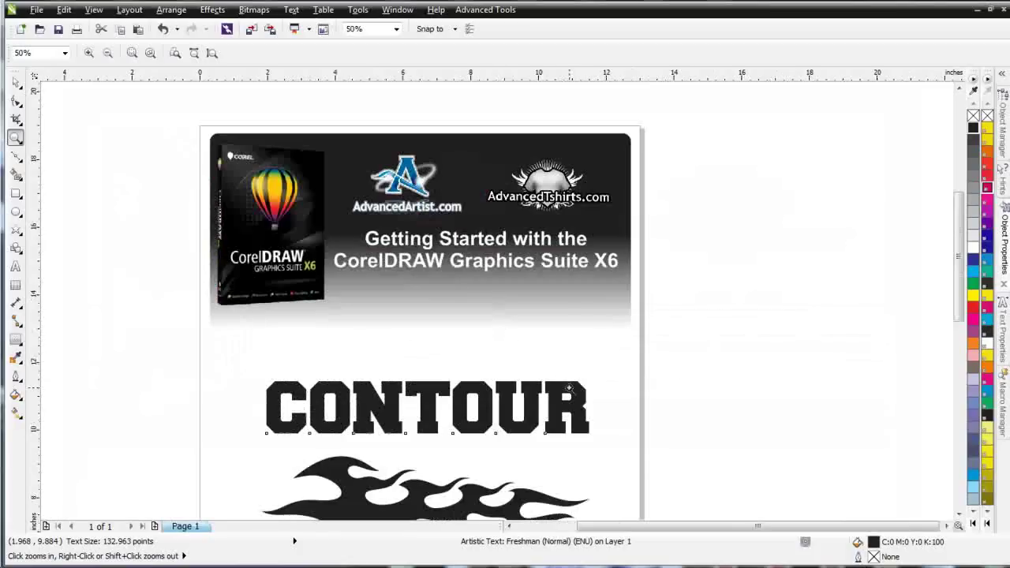
left_click_drag(222, 359, 649, 462)
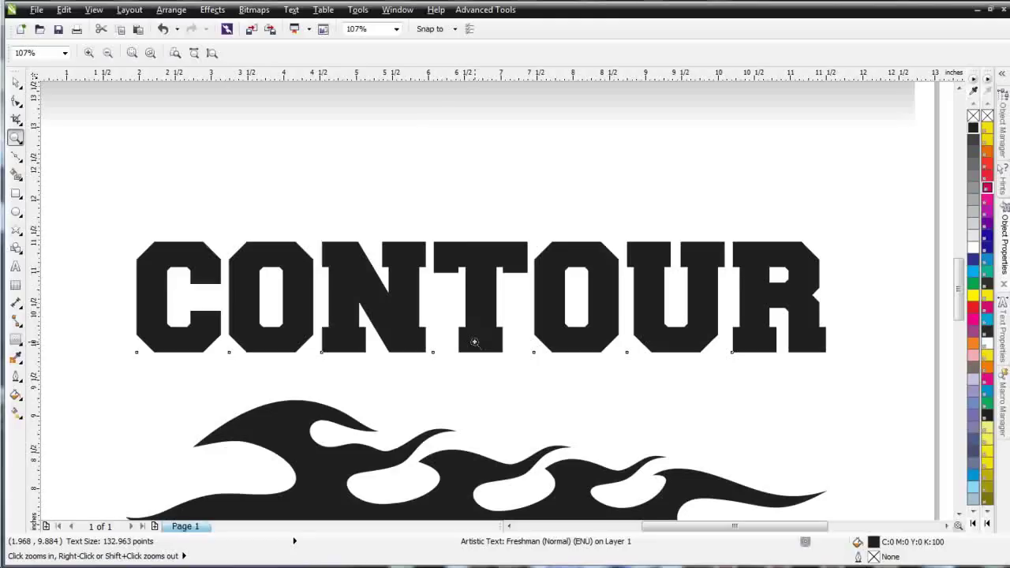
Fill the CONTOUR text 10% black with a black hairline outline and convert it to curves.
left_click(16, 81)
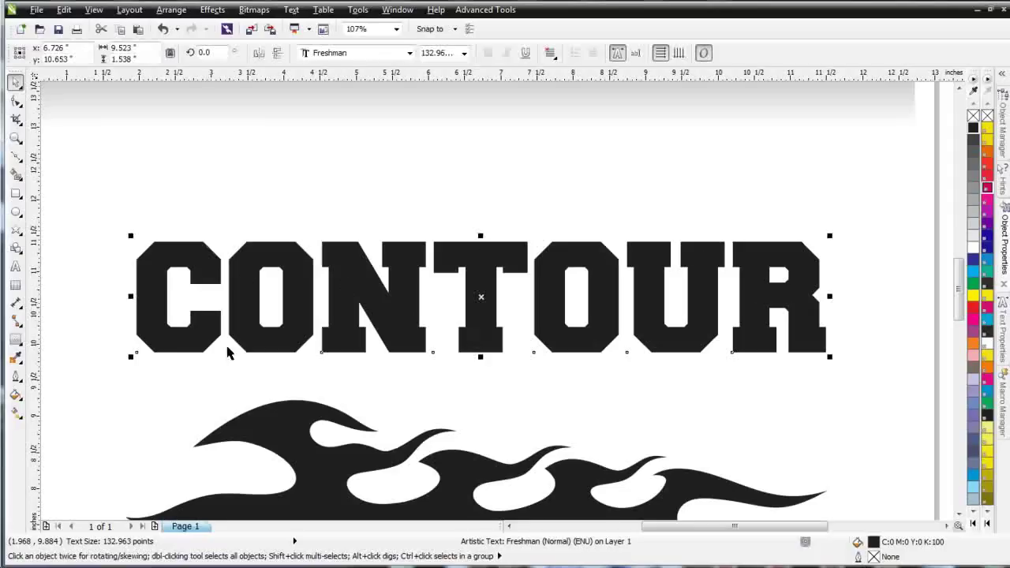
left_click(759, 296)
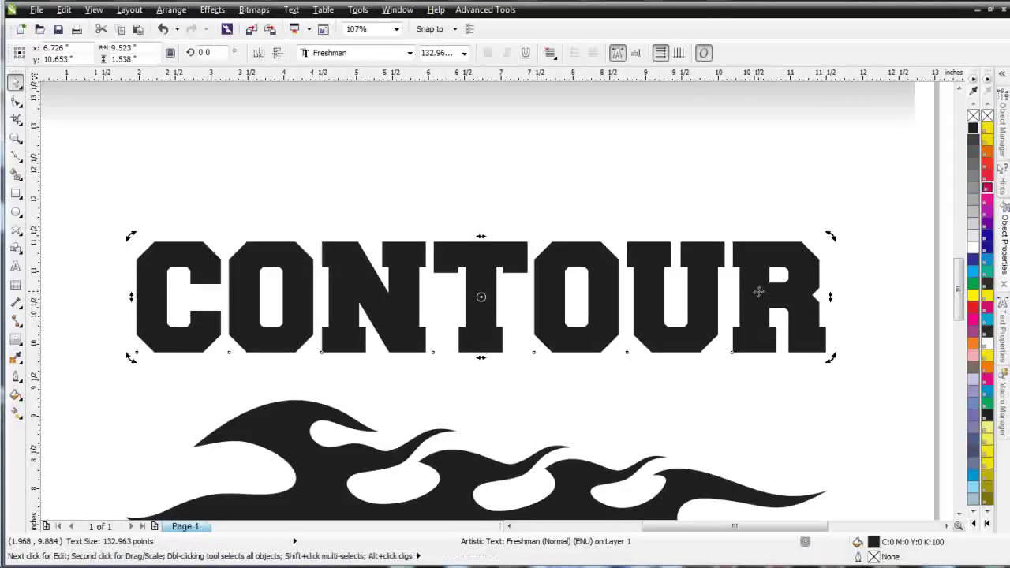
left_click(974, 235)
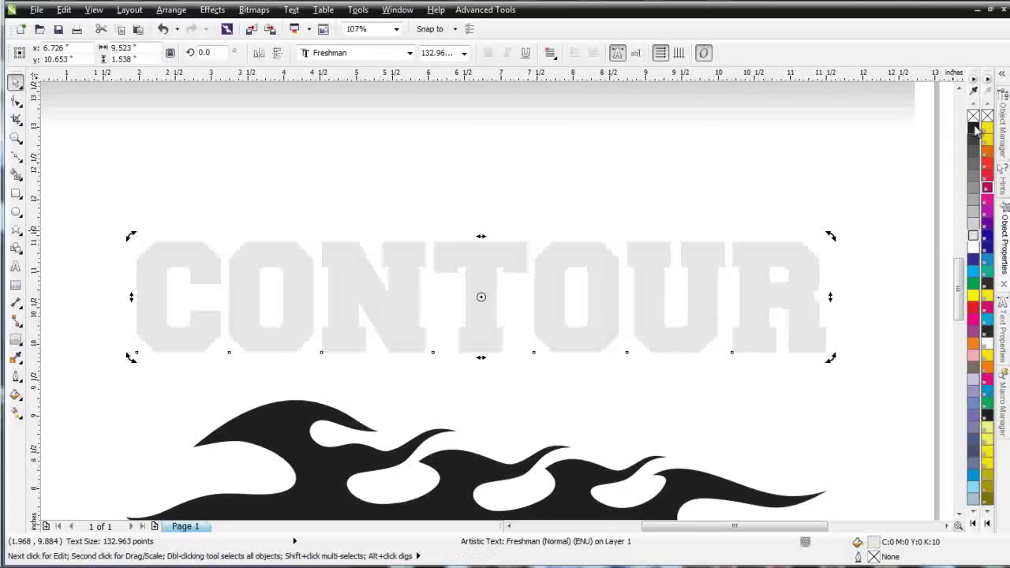
right_click(974, 128)
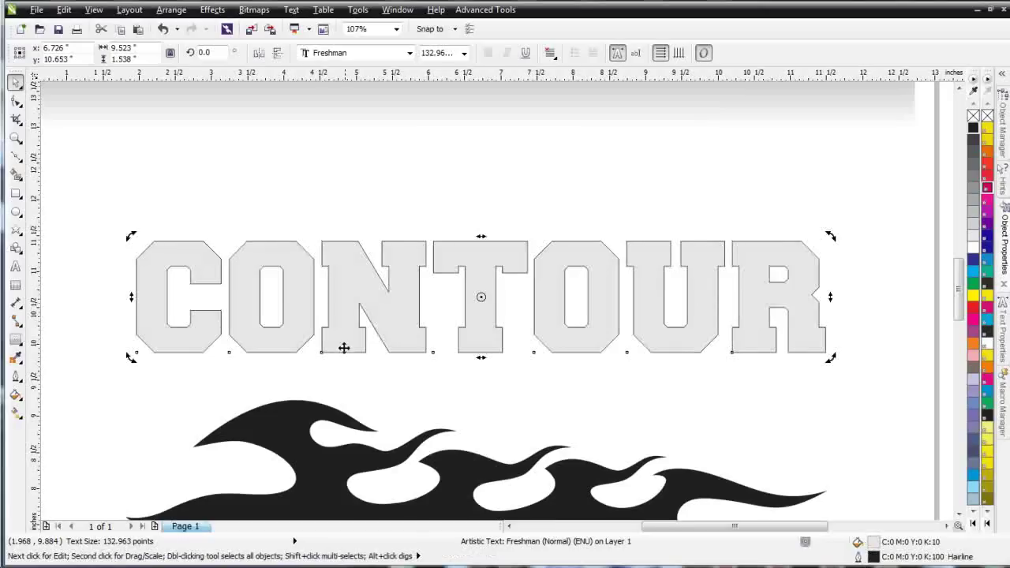
right_click(388, 320)
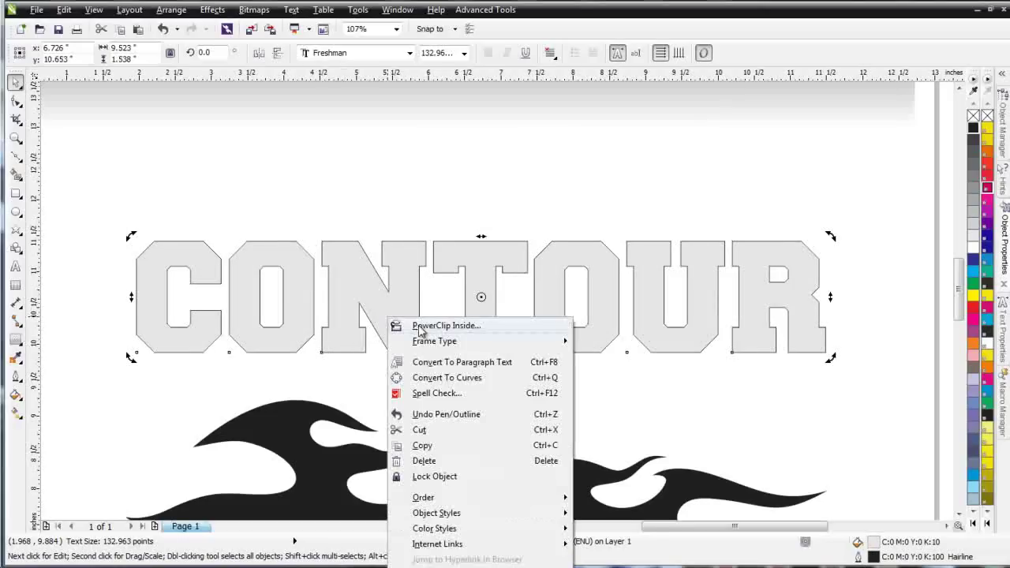
left_click(461, 376)
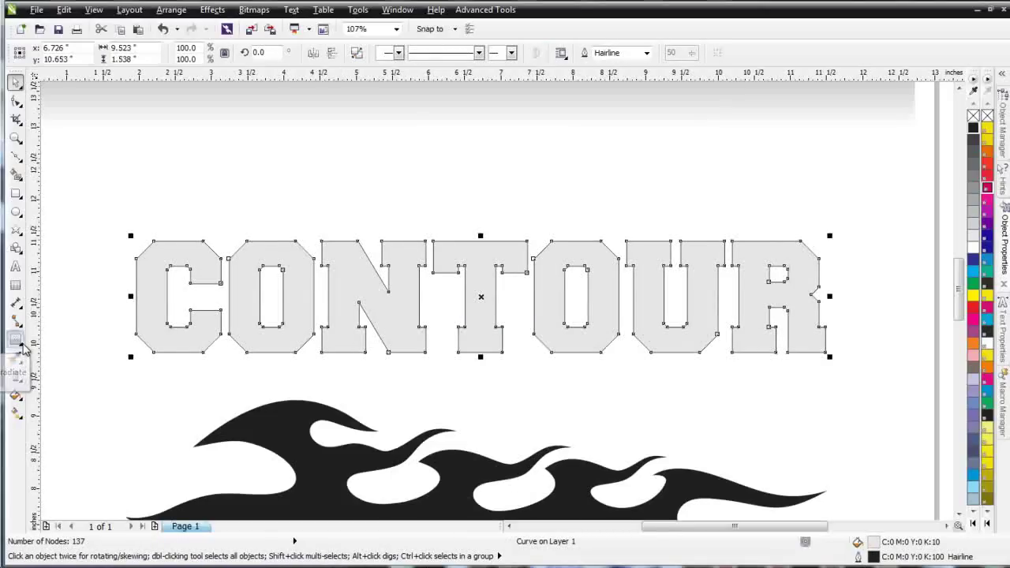
Apply a contour effect to the CONTOUR letters with the Contour tool.
left_click(23, 346)
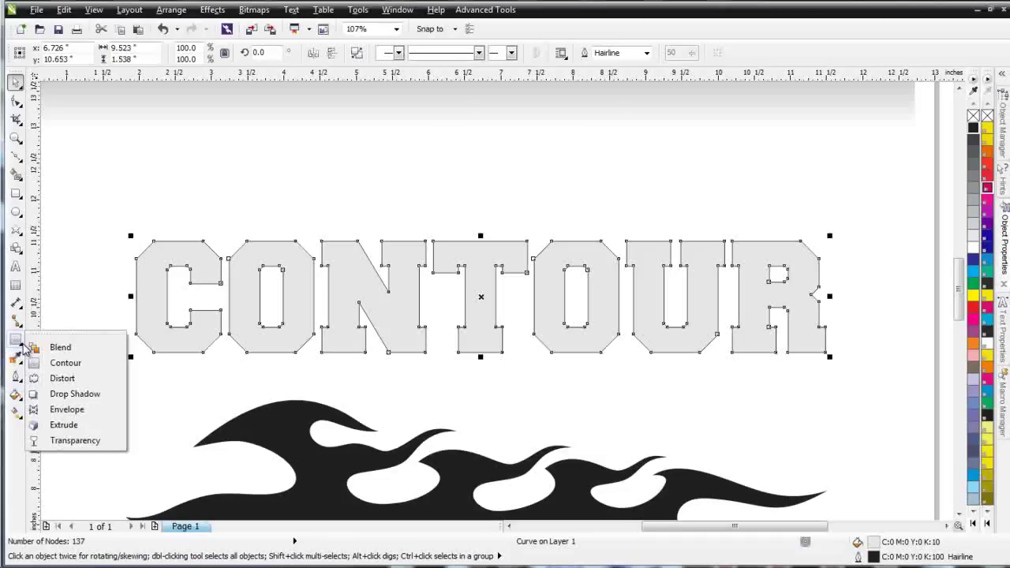
left_click(66, 363)
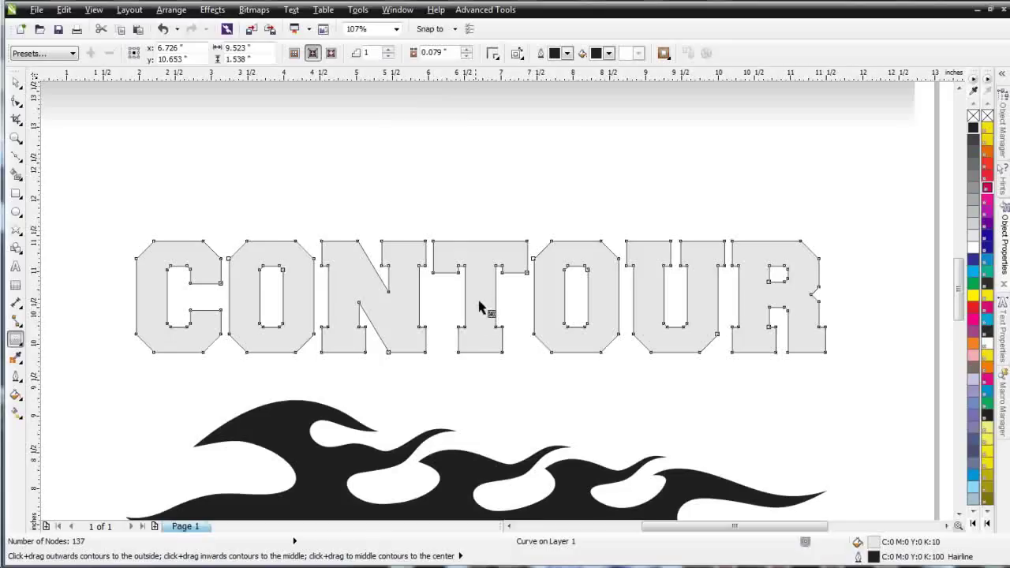
mouse_move(487, 358)
left_mouse_down()
mouse_move(488, 369)
mouse_move(492, 354)
left_mouse_up()
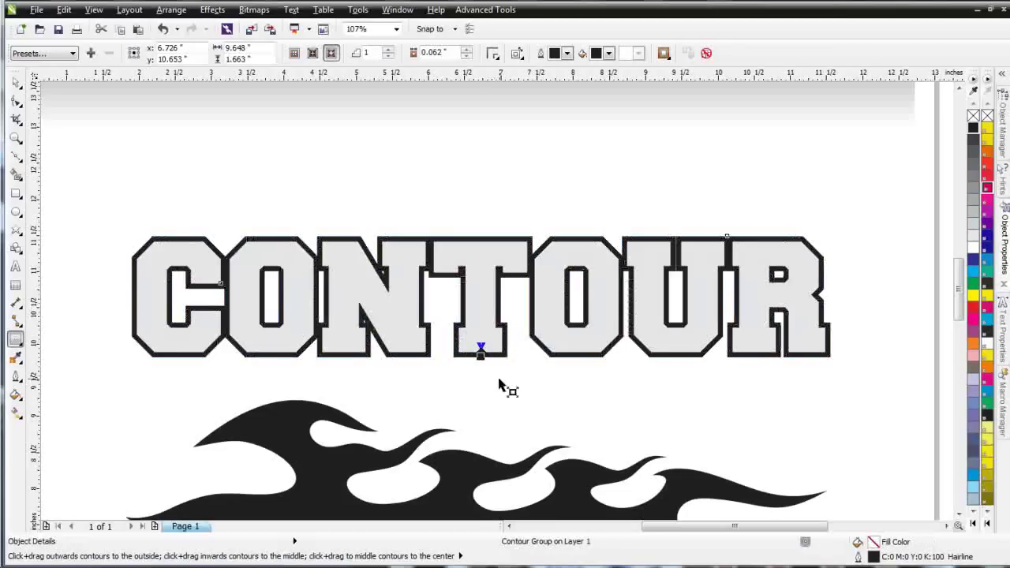
Set the contour to Inside with 1 step and a 0.011-inch offset.
left_click(313, 55)
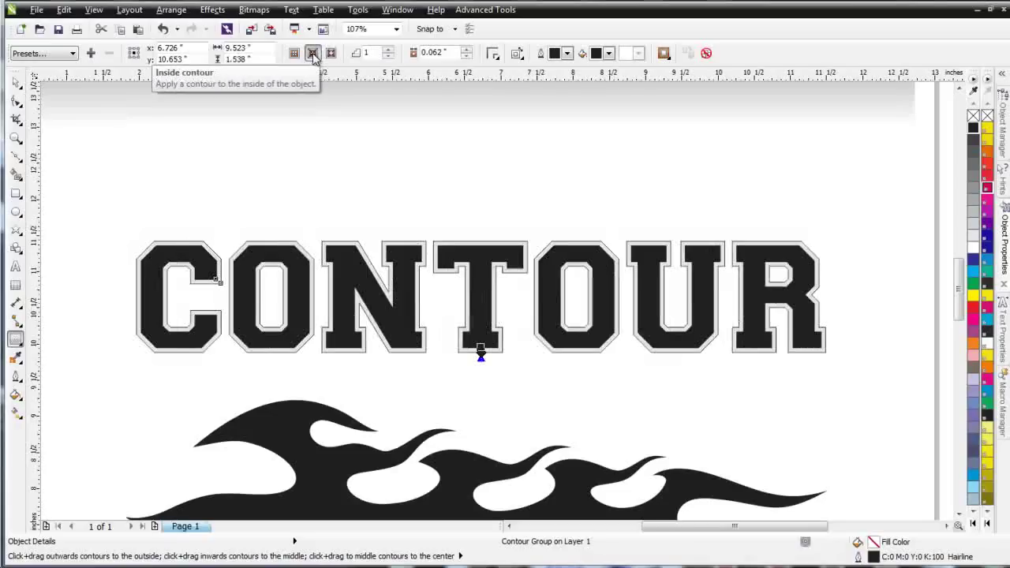
left_click(294, 54)
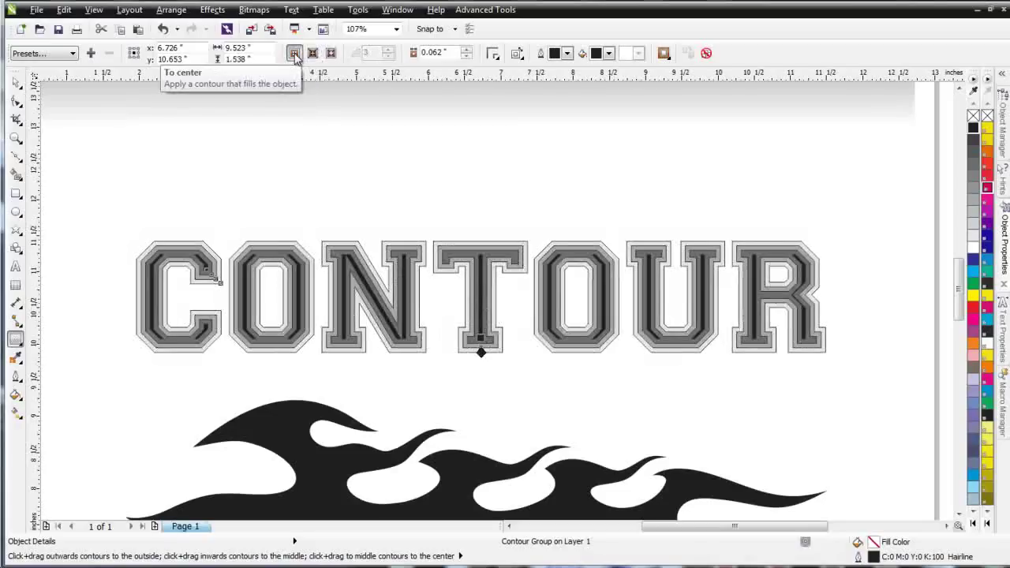
left_click(312, 53)
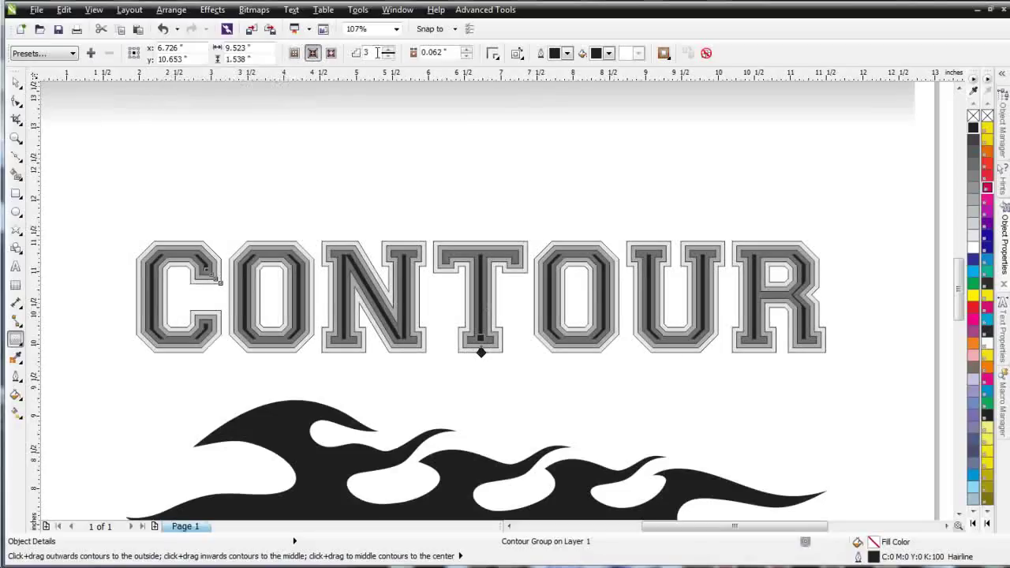
left_click(352, 54)
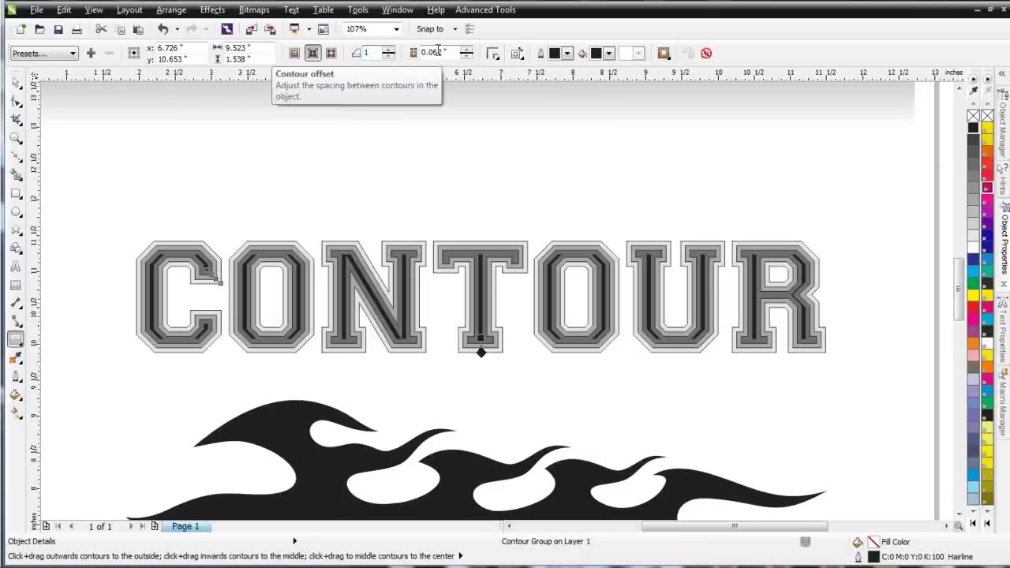
key("Tab")
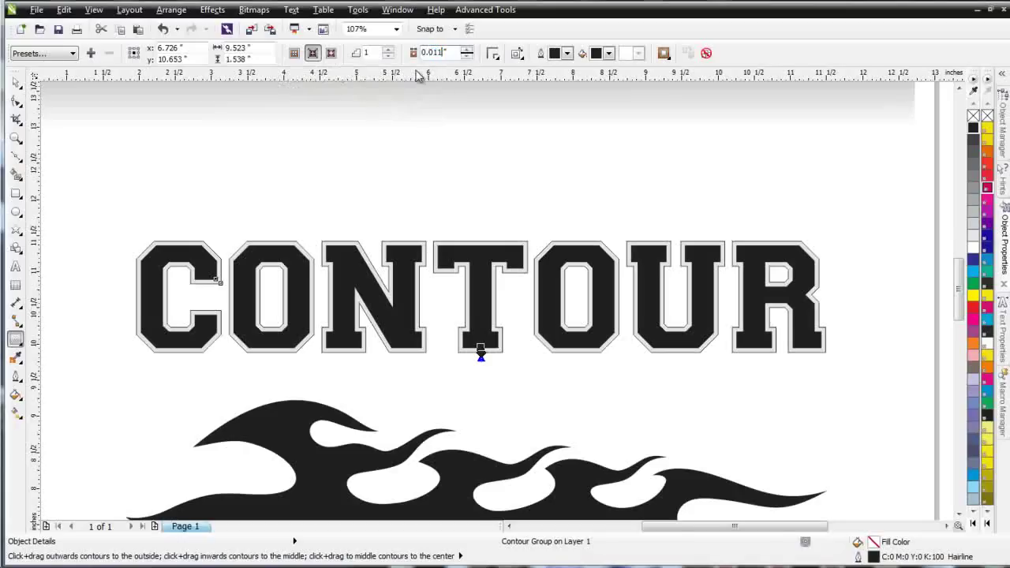
type("0.011")
key("Return")
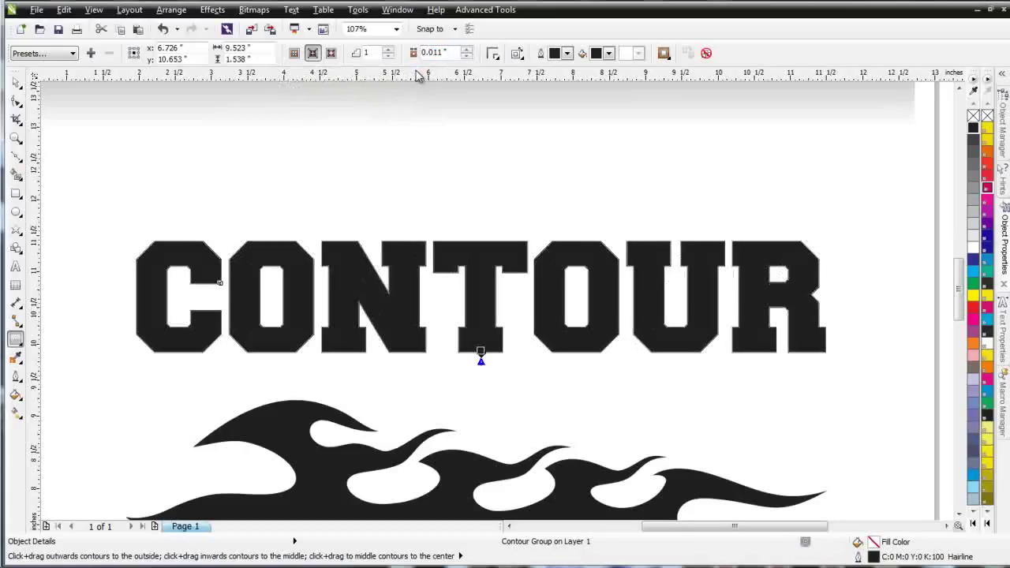
Pull the letters' inside contour inward and raise it to 179 steps at a 0.001-inch offset.
scroll(508, 368, "up", 3)
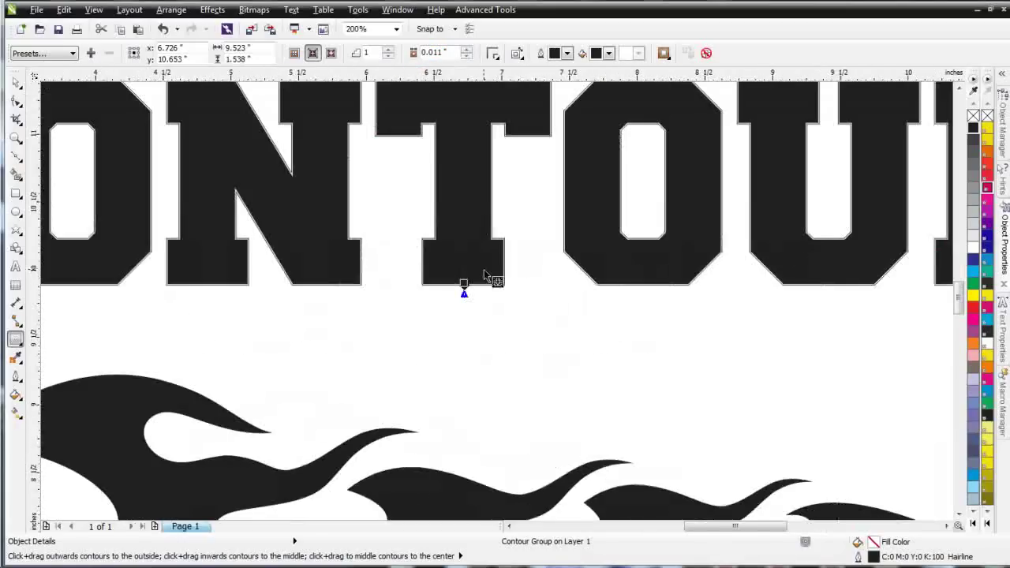
scroll(474, 333, "up", 2)
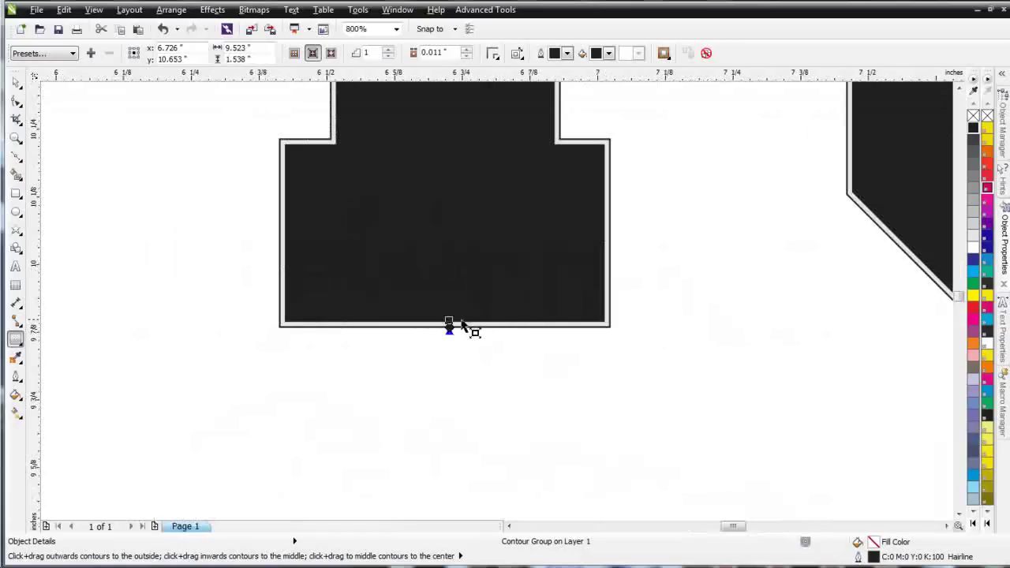
left_click_drag(449, 323, 459, 236)
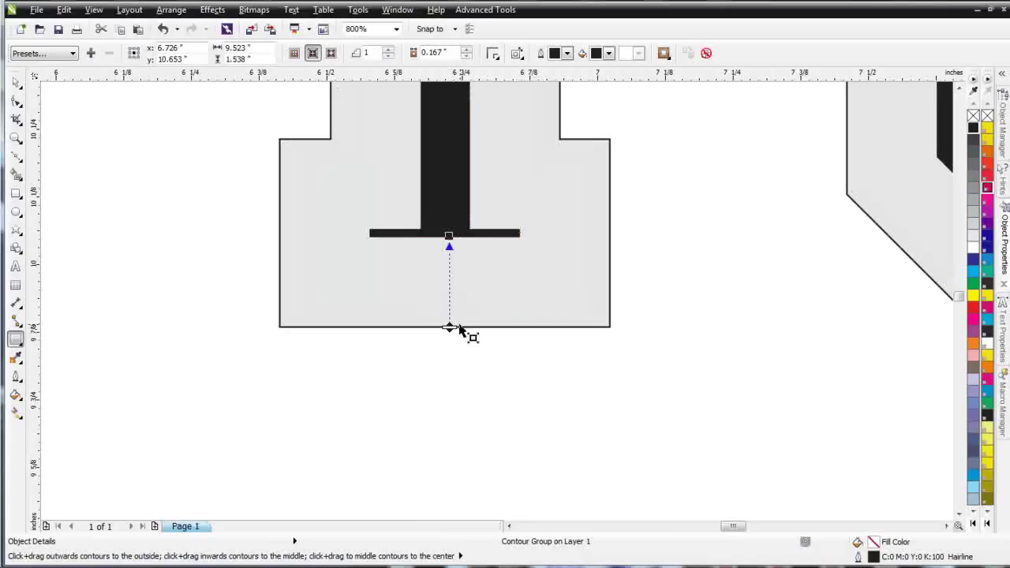
left_click_drag(450, 325, 462, 264)
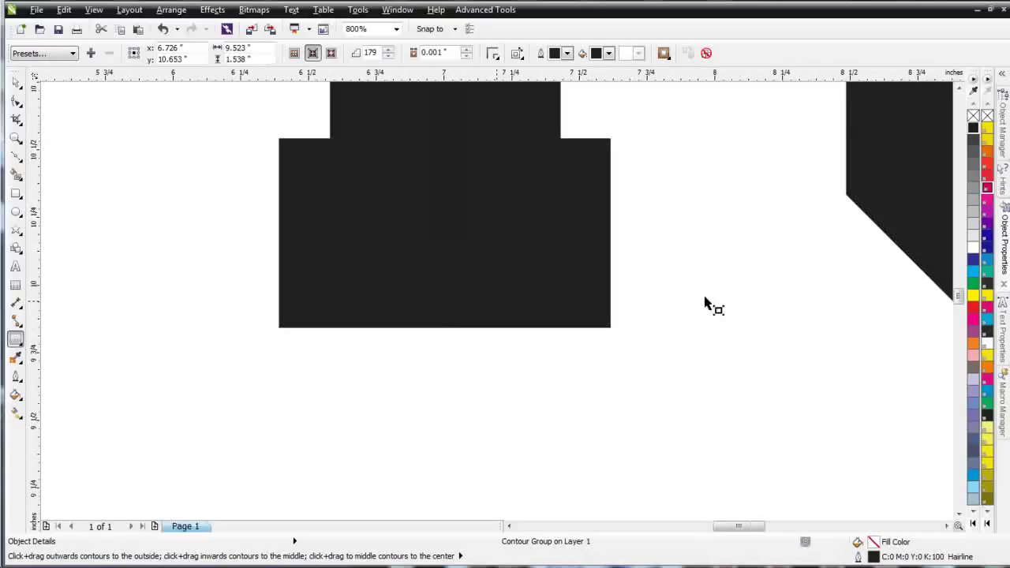
scroll(705, 304, "down", 1)
scroll(453, 329, "down", 1)
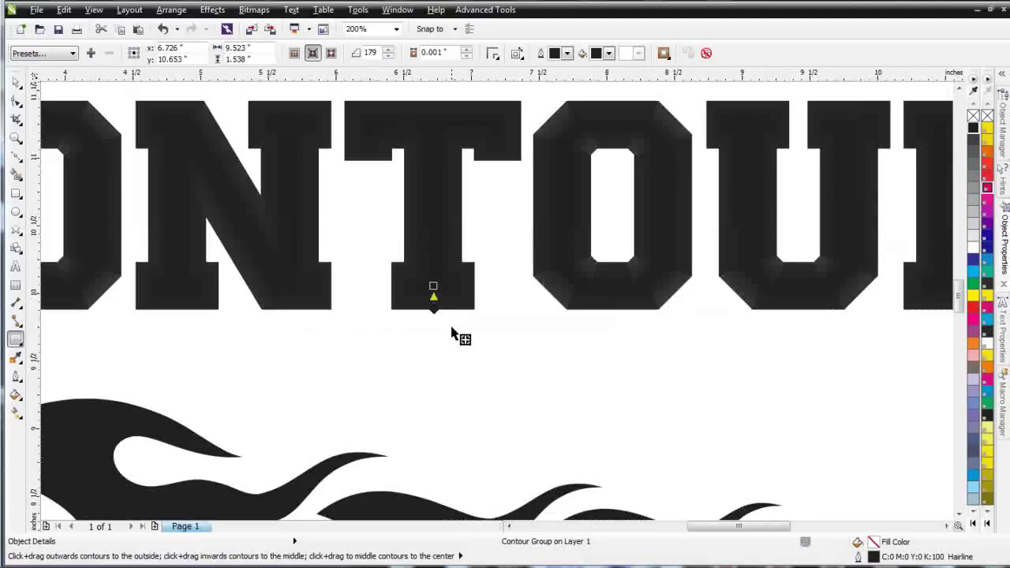
Remove the outline from the contoured CONTOUR letters and zoom in to inspect the soft edges.
right_click(973, 116)
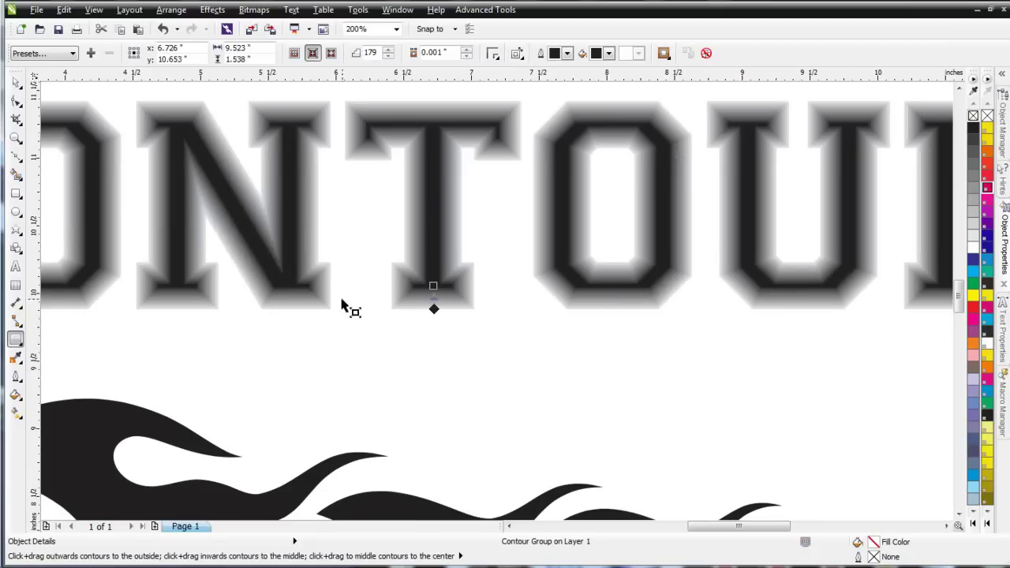
scroll(499, 300, "up", 1)
scroll(499, 300, "up", 1)
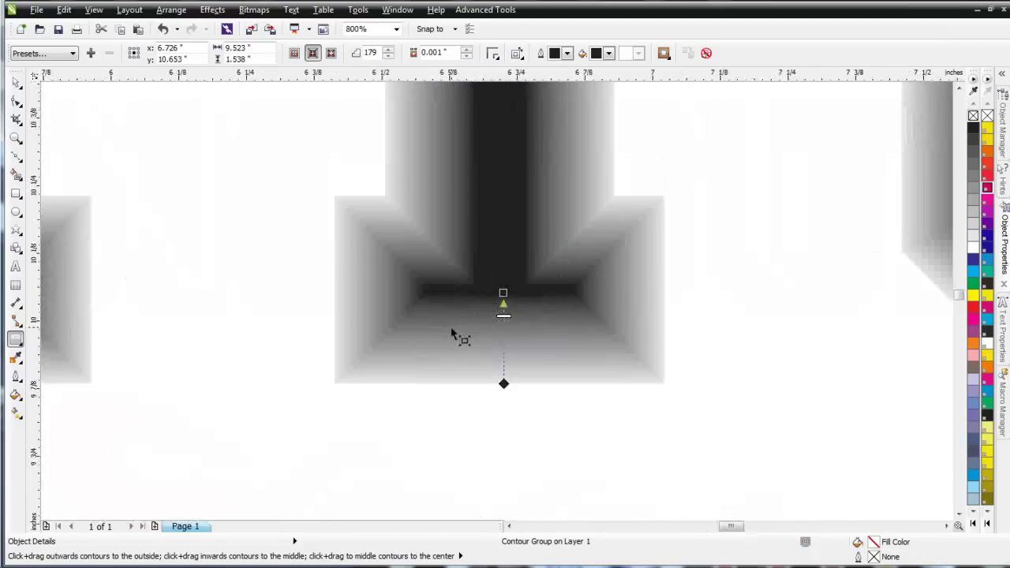
scroll(457, 334, "up", 1)
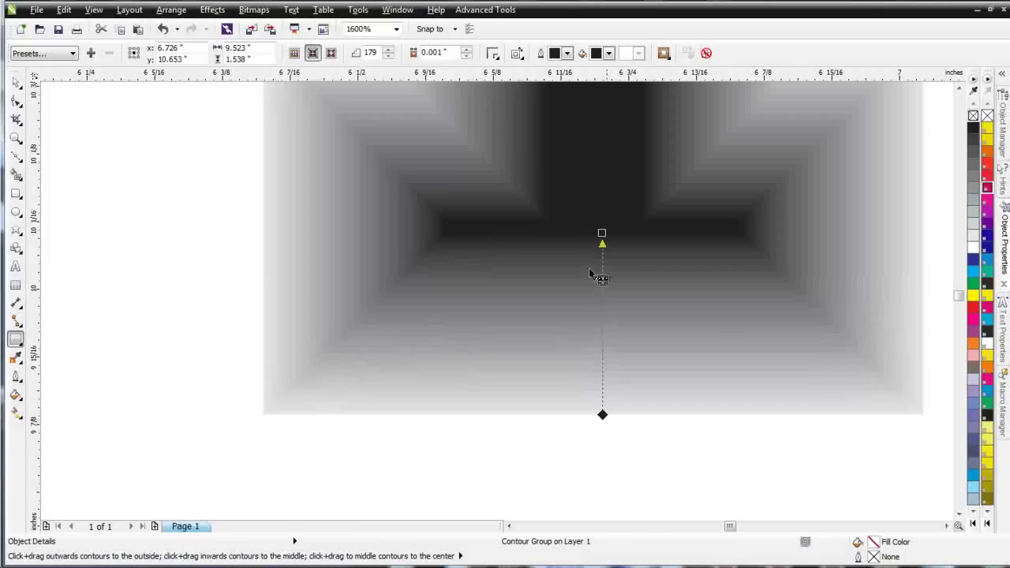
scroll(726, 330, "down", 1)
scroll(496, 308, "down", 3)
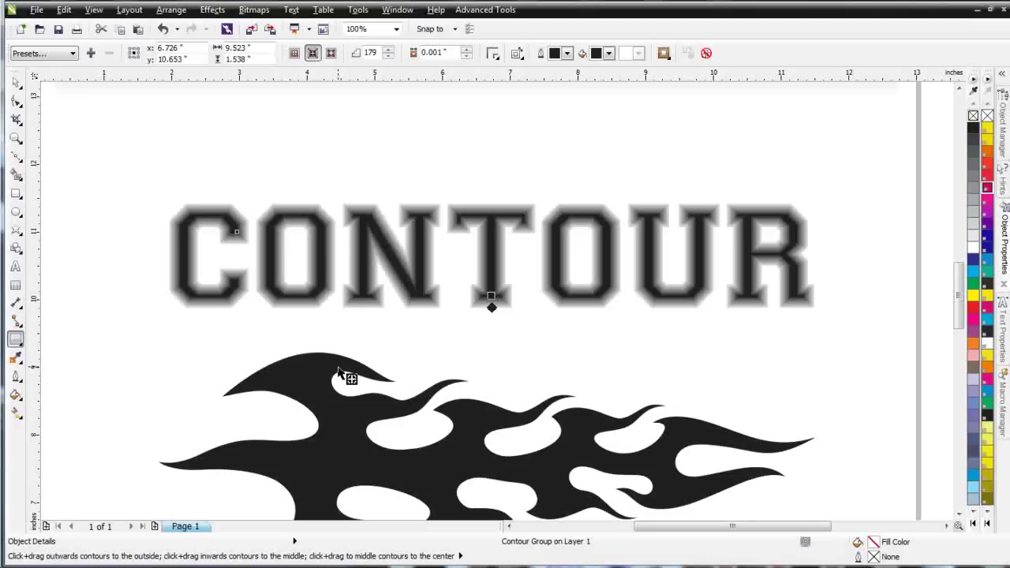
Break the contour apart from the CONTOUR text.
left_click(15, 82)
right_click(506, 297)
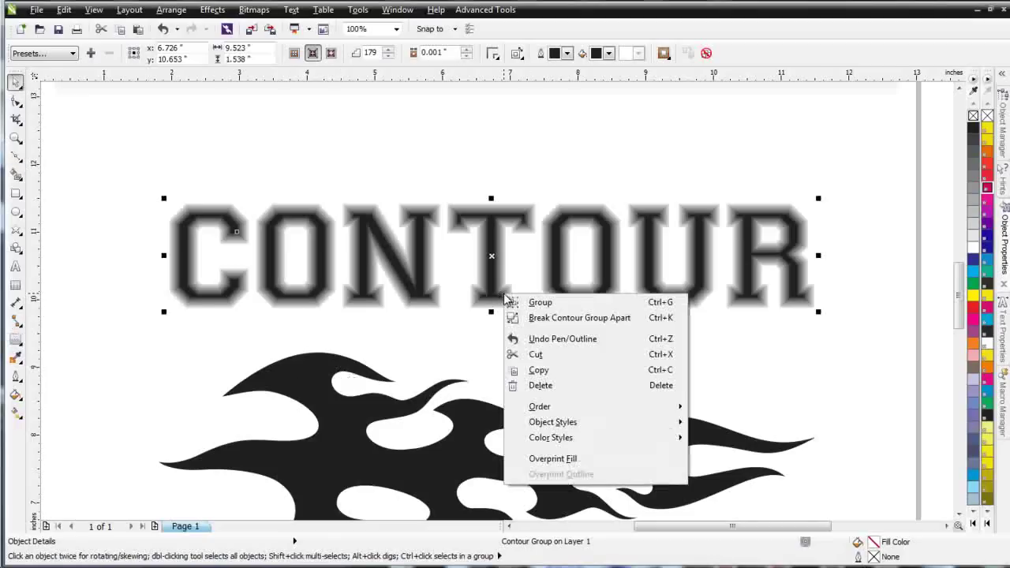
left_click(554, 318)
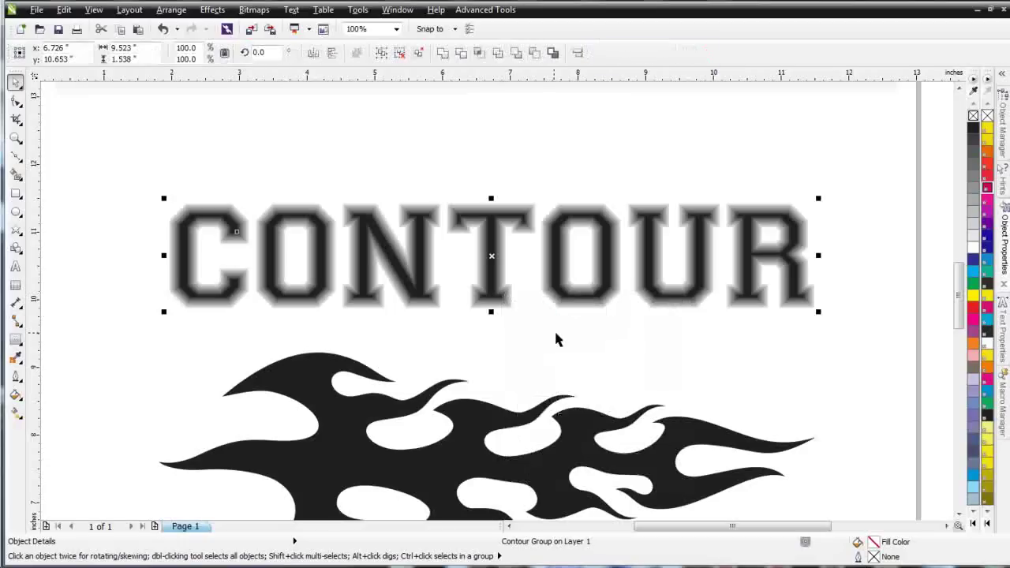
Move the contour group down and fill the original letter curve underneath solid black.
left_click(544, 348)
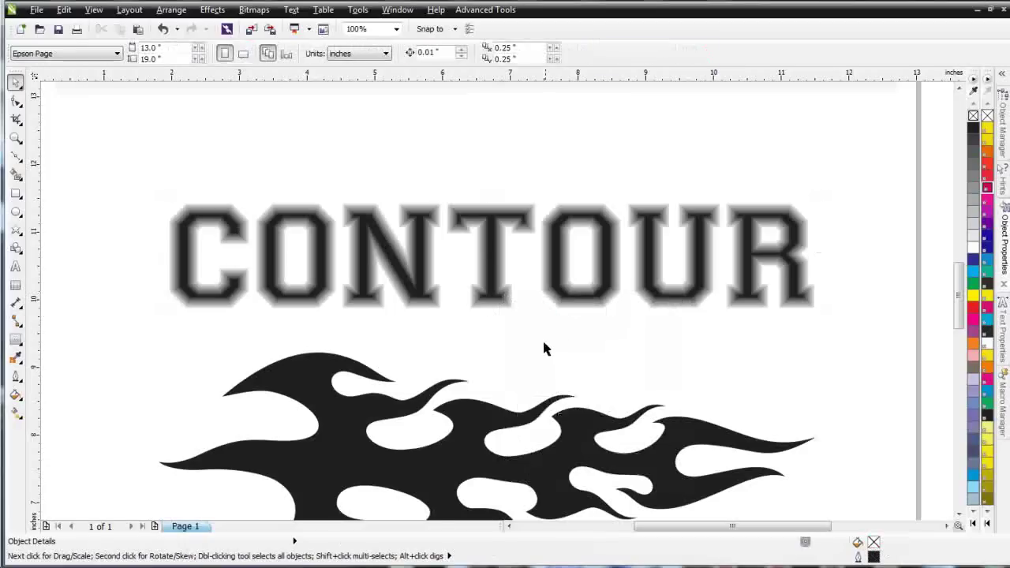
left_click(494, 272)
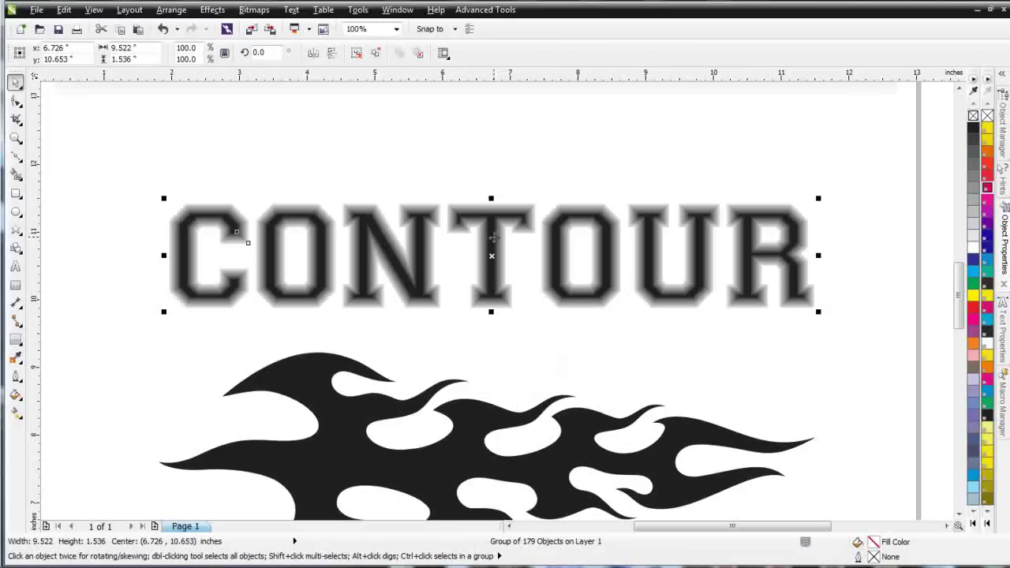
left_click_drag(492, 238, 492, 291)
left_click(490, 225)
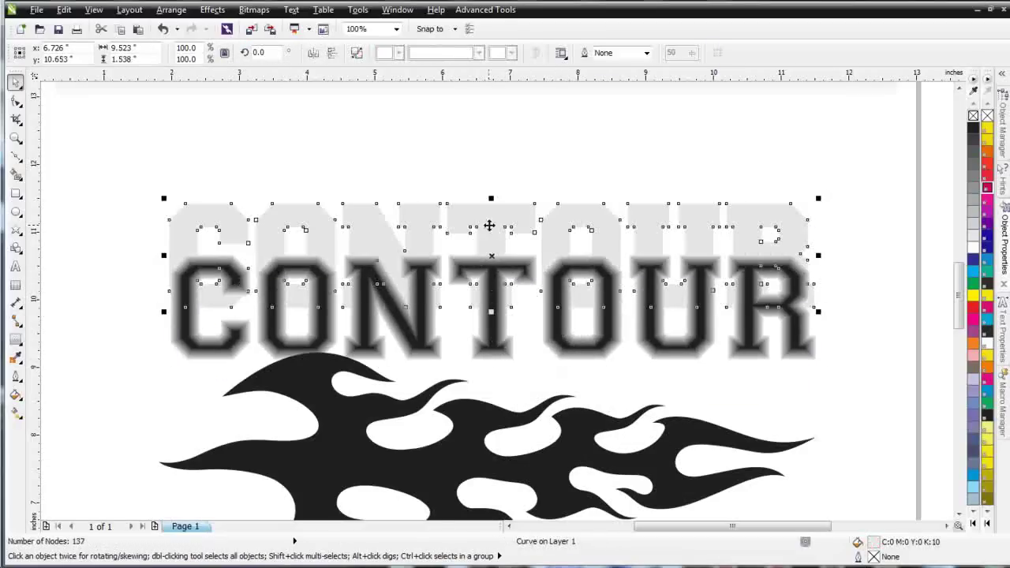
left_click(973, 128)
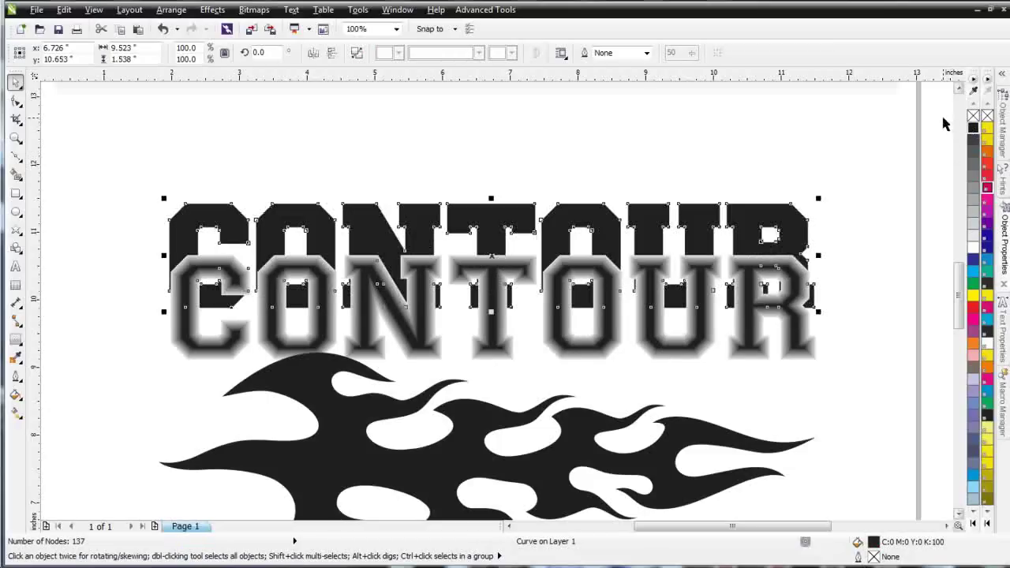
Give the black CONTOUR copy an 8.0 pt outline with round corners and round line caps.
left_click(1006, 246)
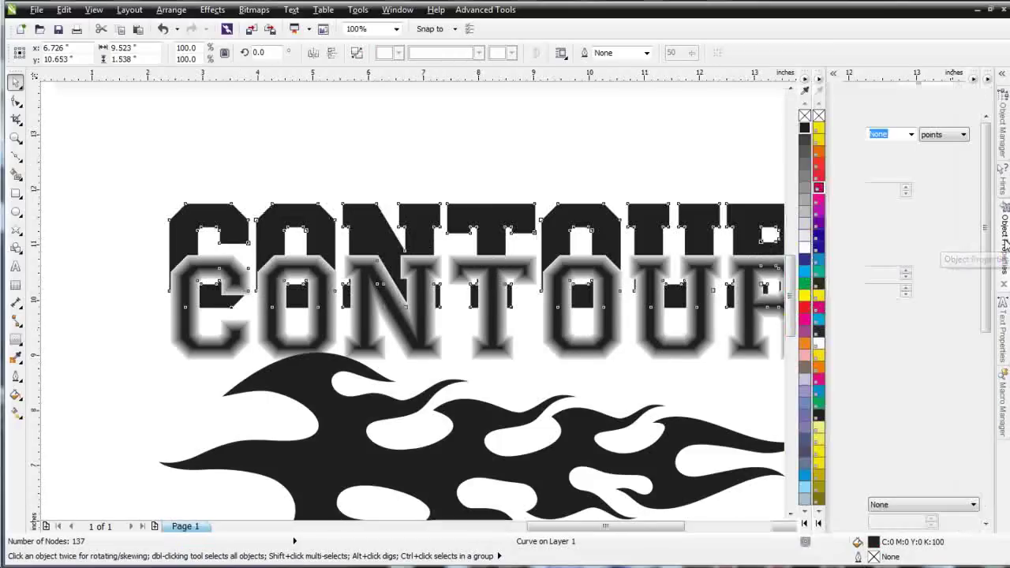
left_click(911, 135)
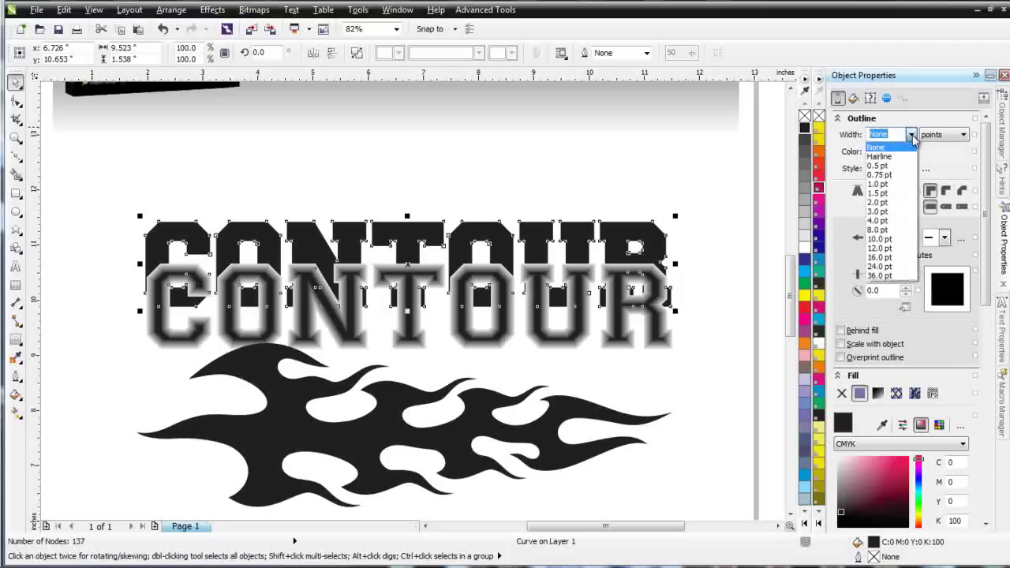
left_click(894, 228)
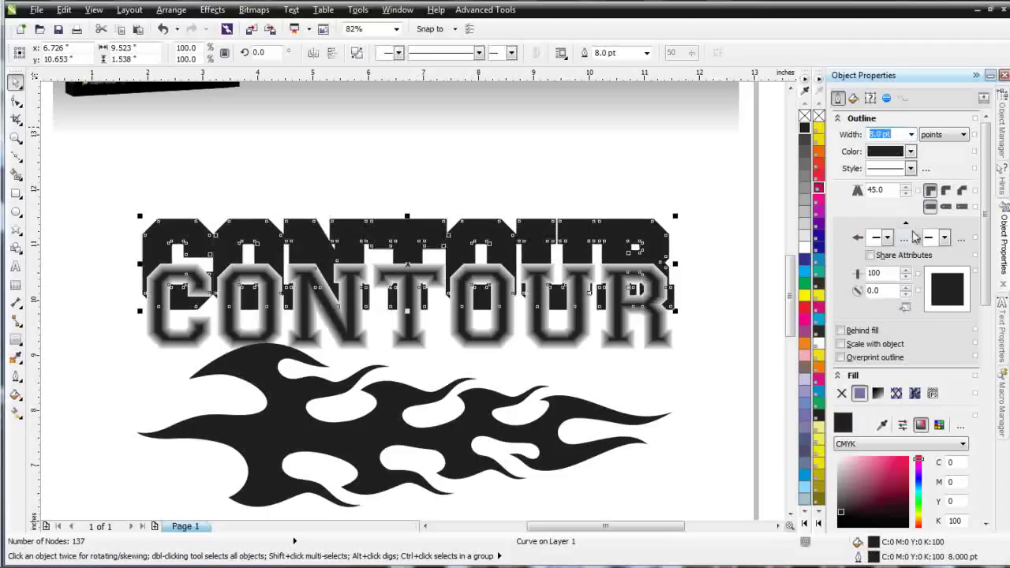
left_click(946, 190)
left_click(946, 206)
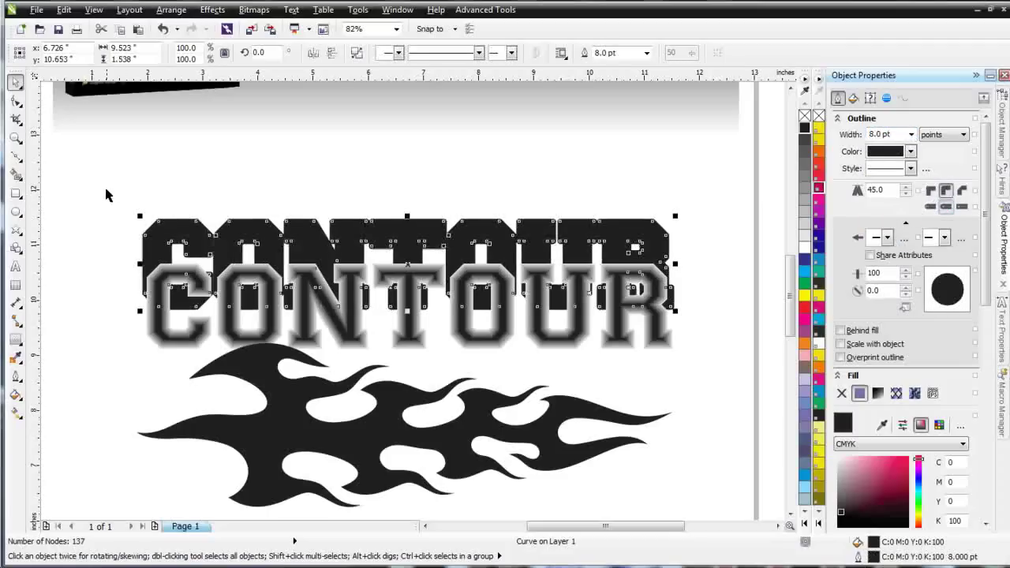
Center-align both CONTOUR copies exactly on top of each other, then select the flame.
left_click_drag(111, 181, 698, 381)
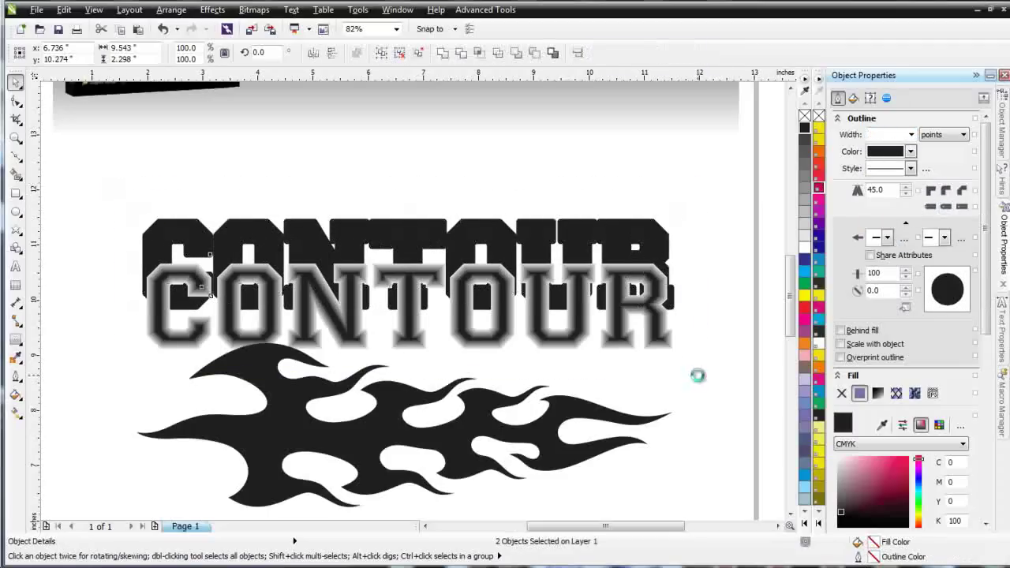
key("c")
key("e")
left_click(521, 363)
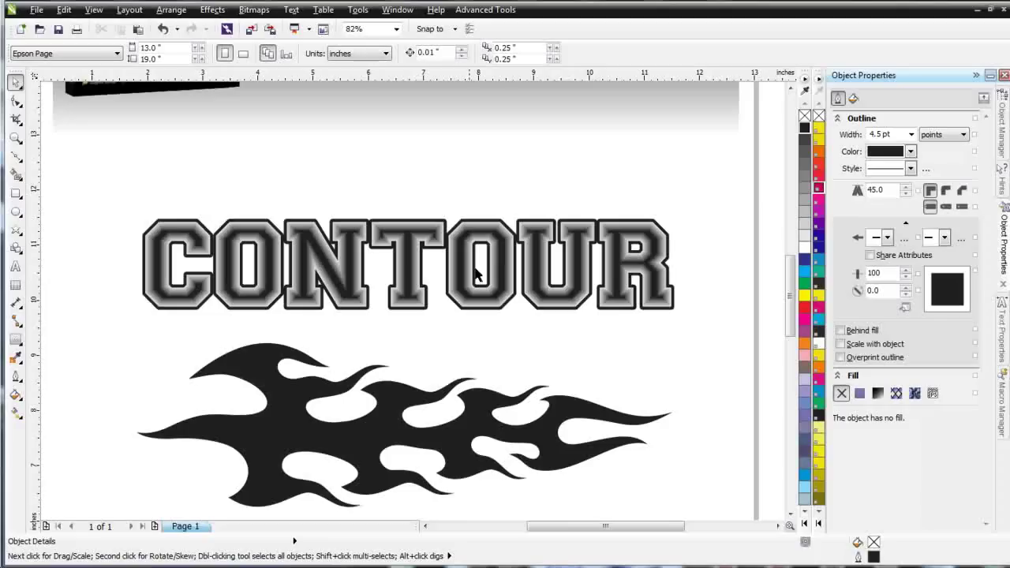
left_click(280, 436)
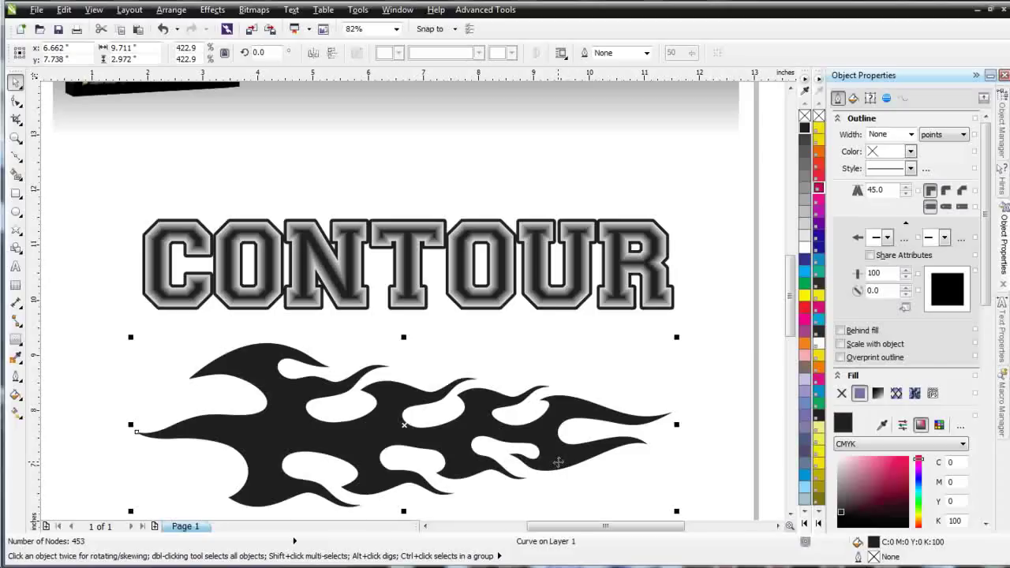
Fill the flame white with a black outline and add an inside contour at 0.002-inch offset.
left_click(804, 247)
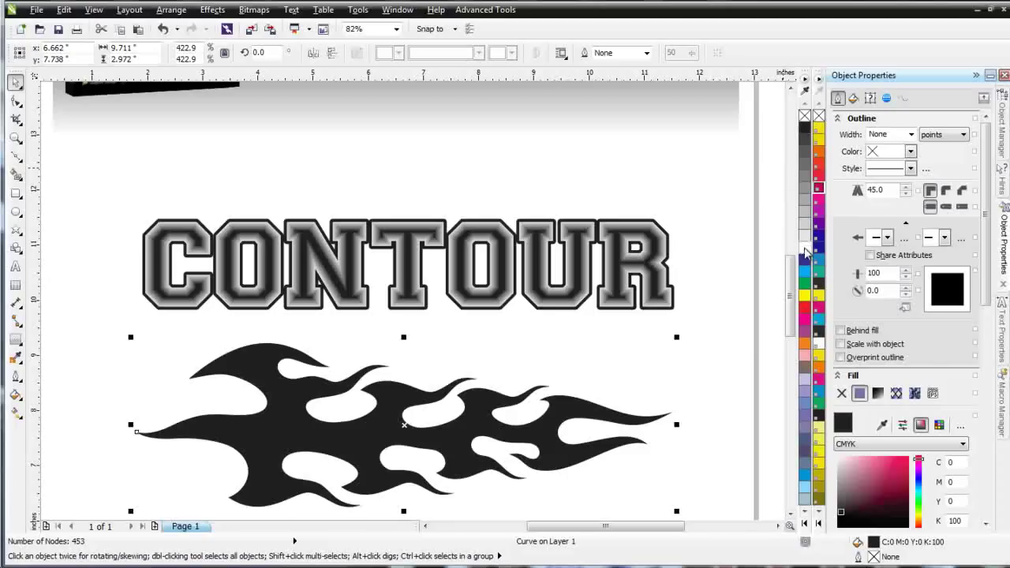
right_click(805, 127)
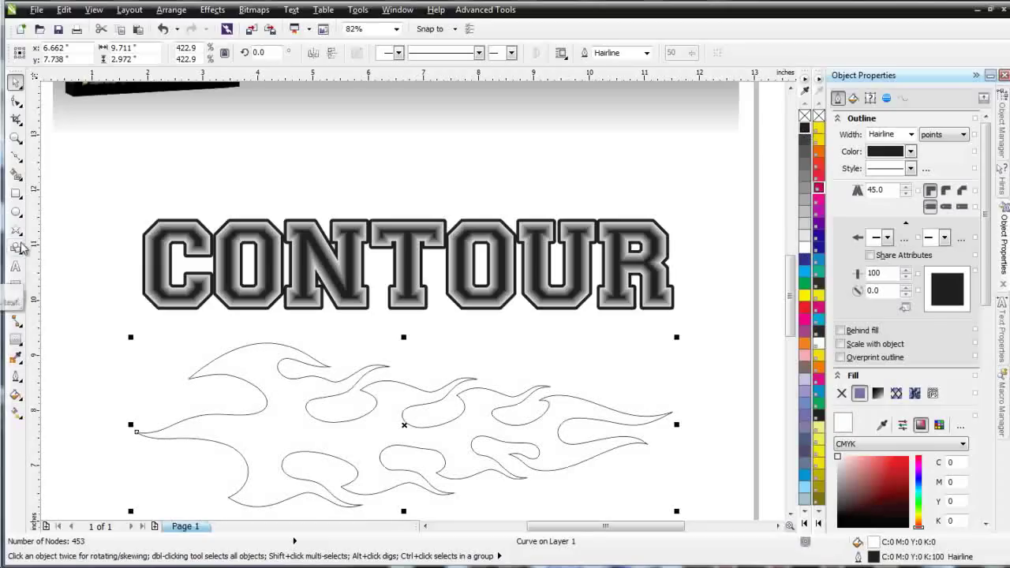
left_click(16, 339)
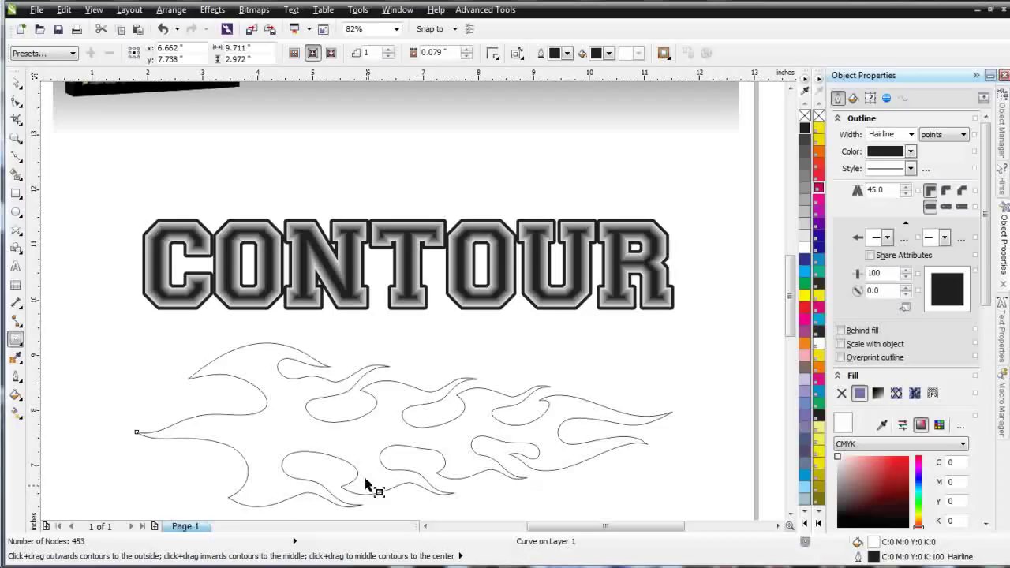
left_click(374, 455)
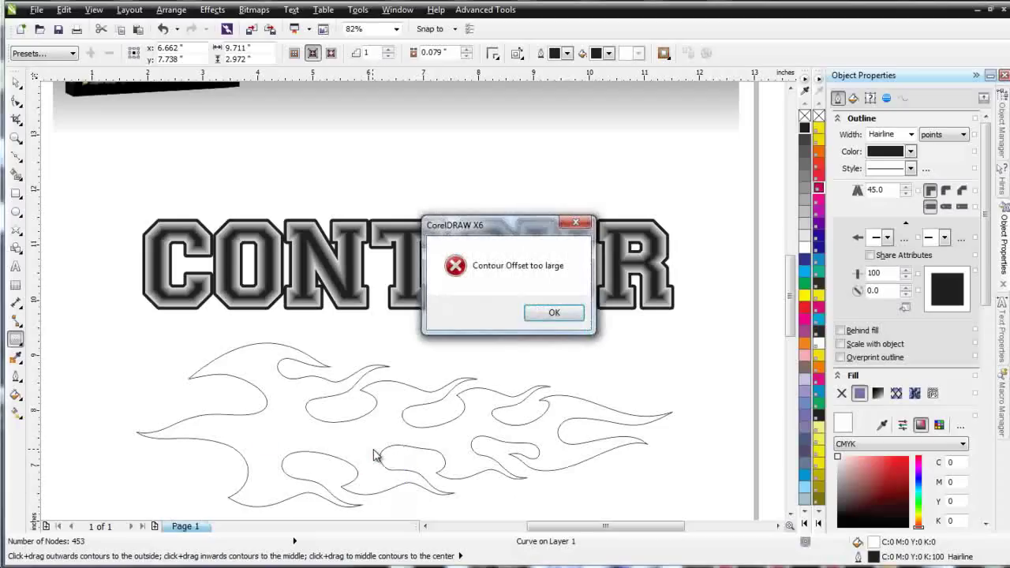
left_click(555, 314)
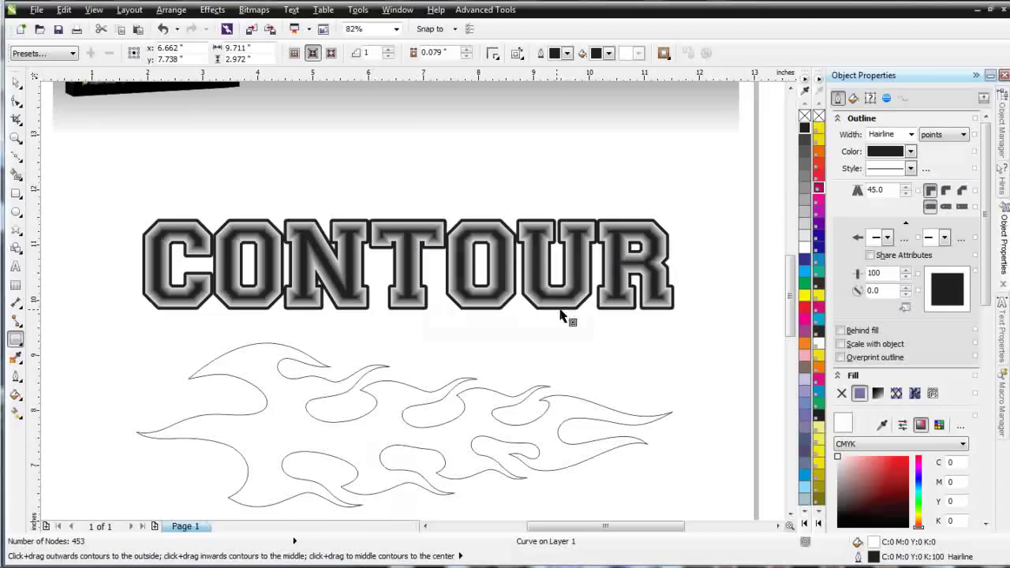
mouse_move(386, 495)
left_mouse_down()
mouse_move(387, 485)
mouse_move(397, 492)
mouse_move(380, 491)
mouse_move(383, 500)
left_mouse_up()
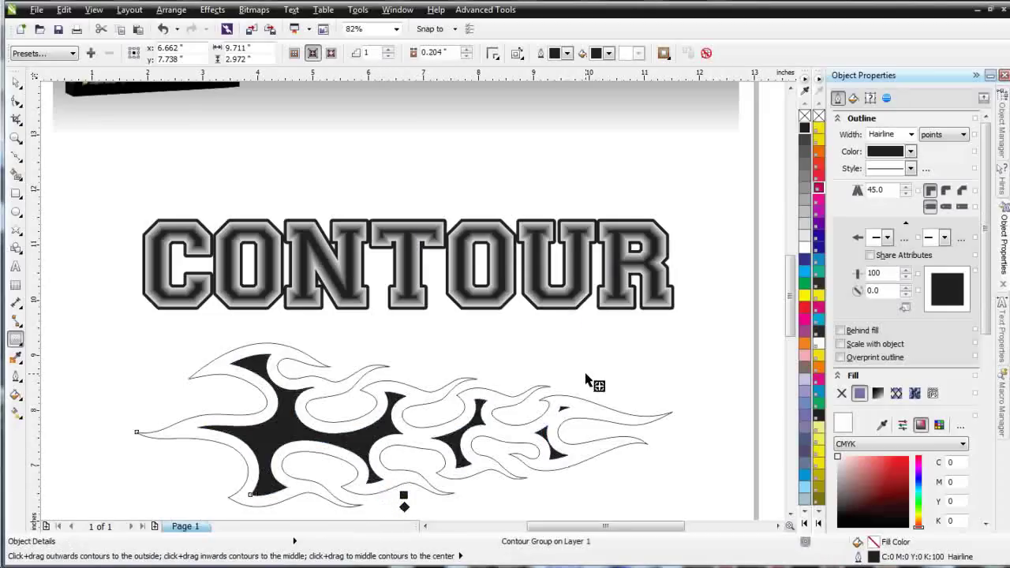
left_click(442, 53)
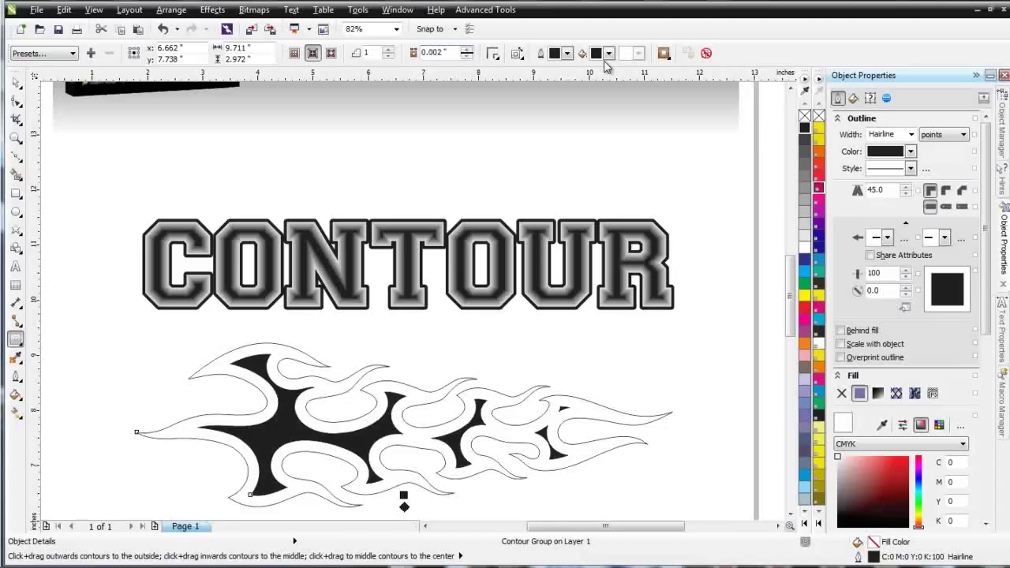
key("Return")
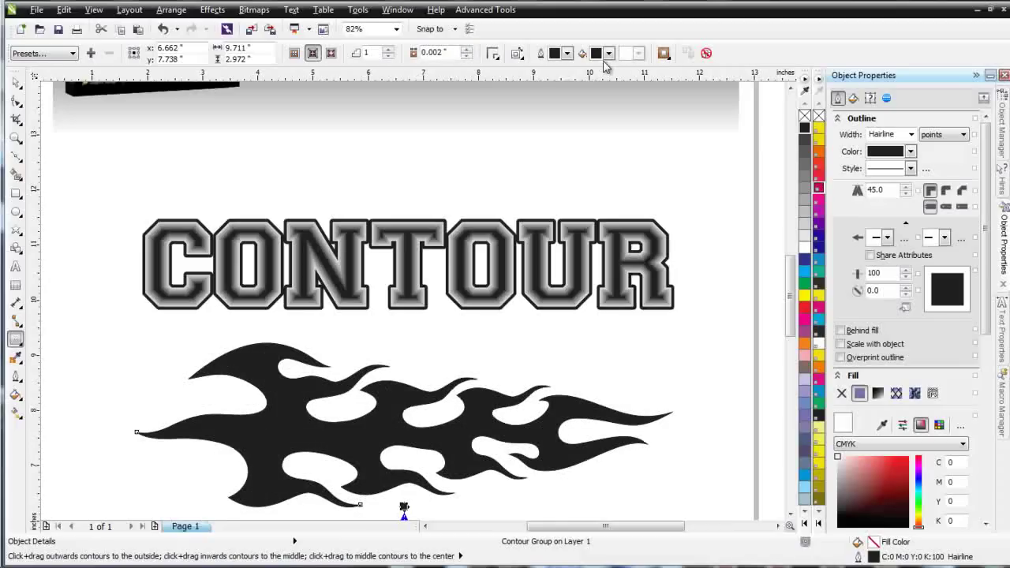
Redo the flame's inside contour and raise it to 84 steps at a 0.003-inch offset.
scroll(403, 509, "up", 3)
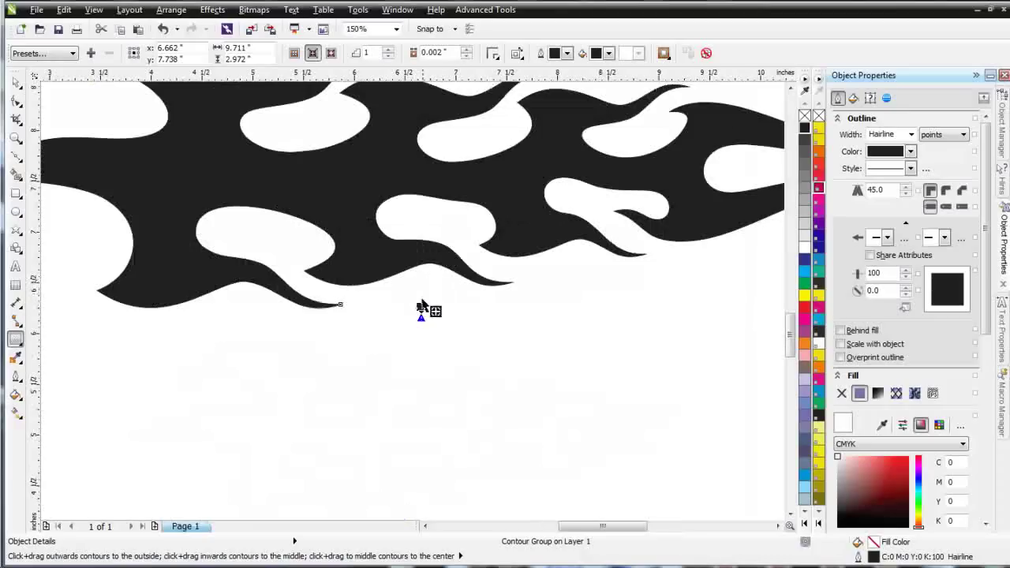
left_click_drag(421, 308, 422, 260)
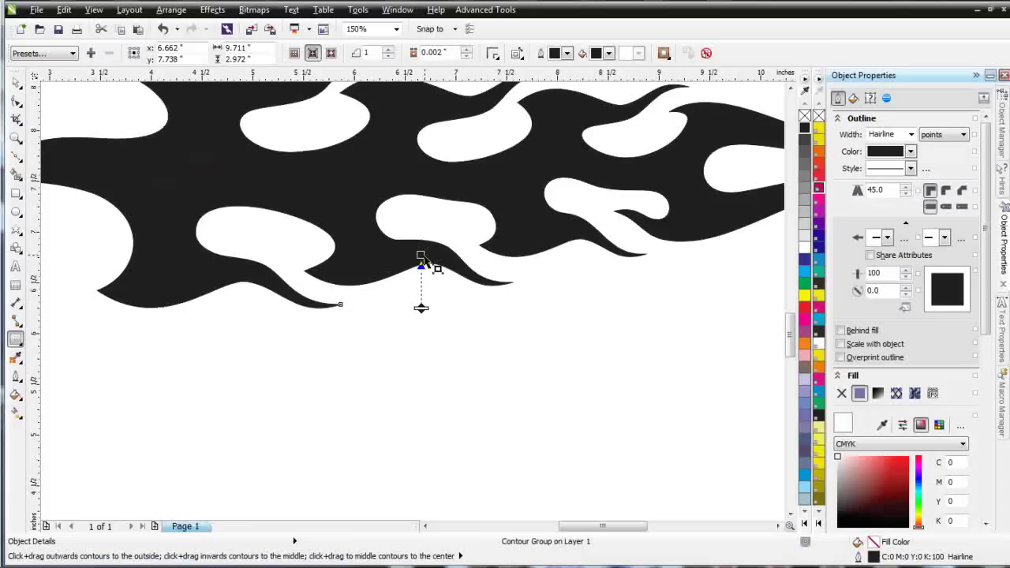
left_click_drag(421, 256, 422, 261)
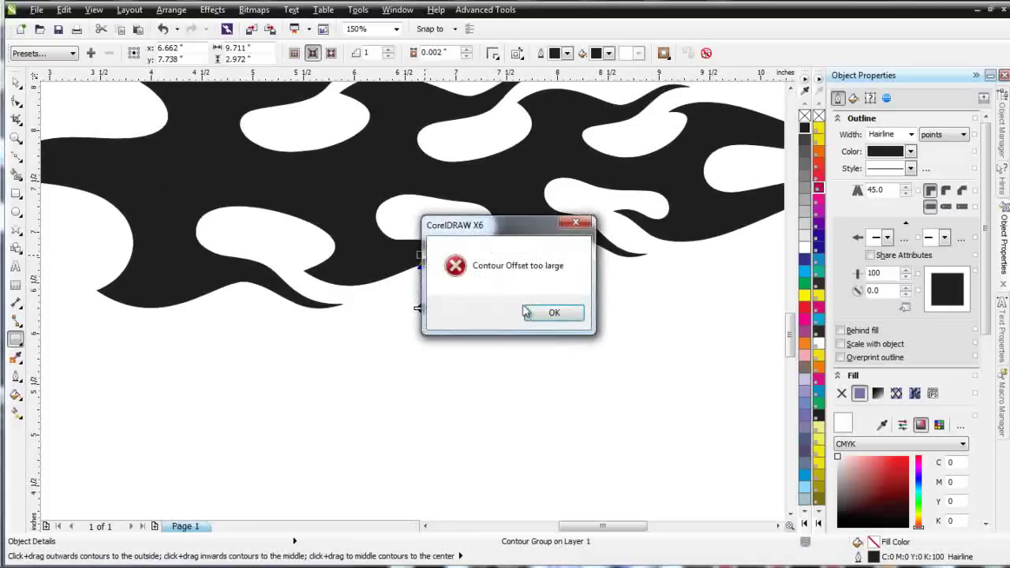
left_click(551, 314)
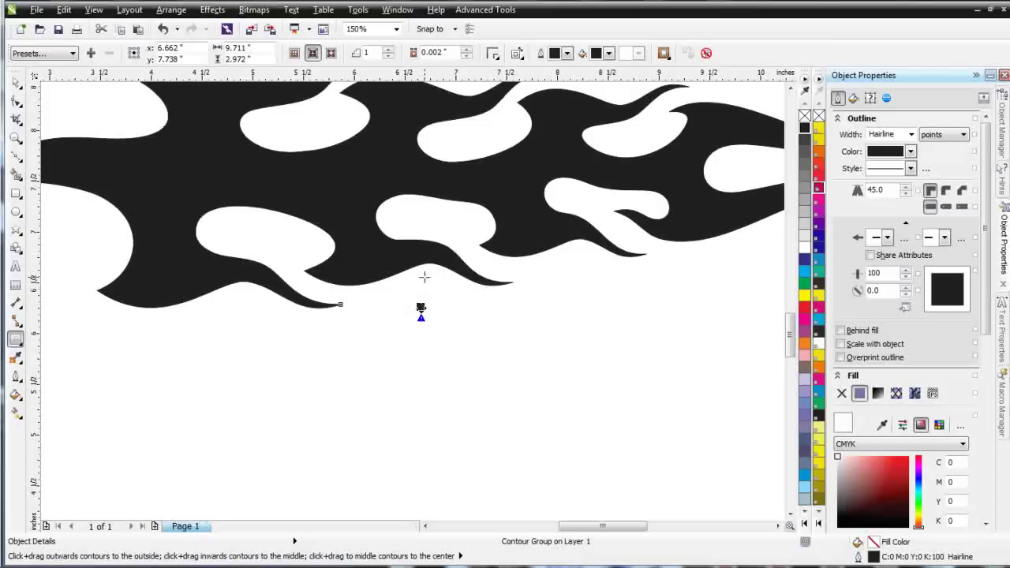
left_click_drag(422, 312, 423, 287)
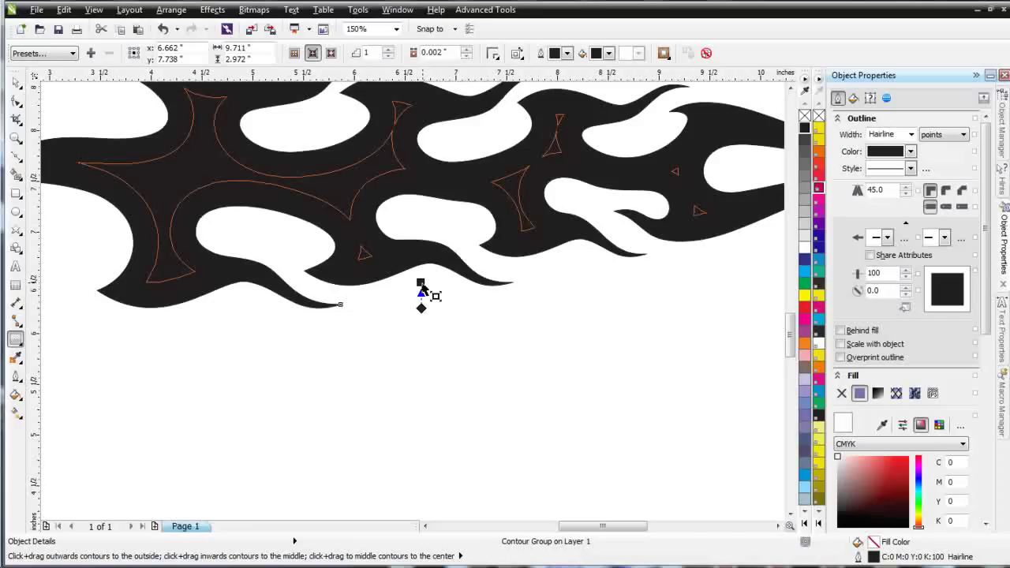
left_click_drag(423, 292, 423, 283)
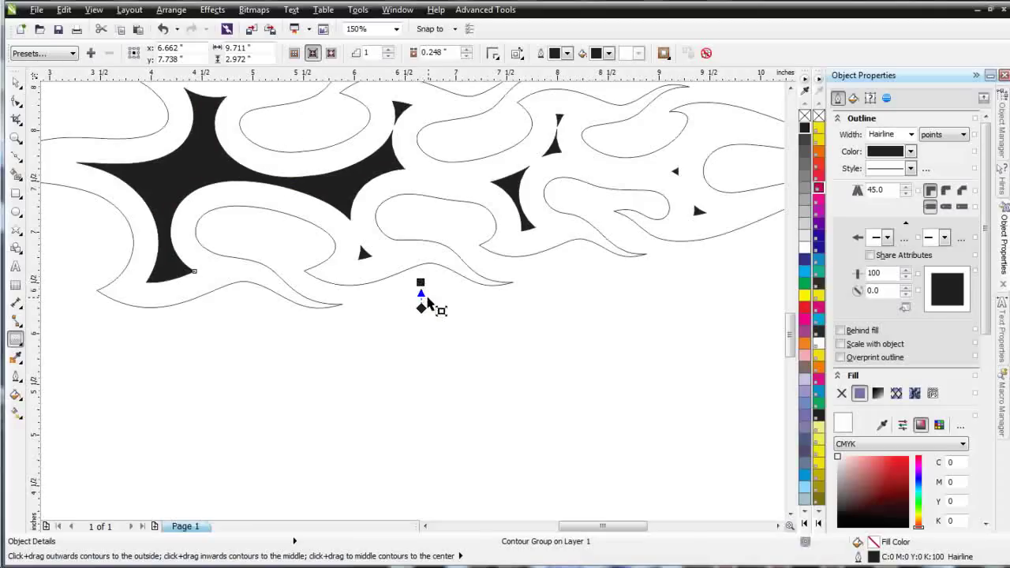
scroll(437, 299, "up", 1)
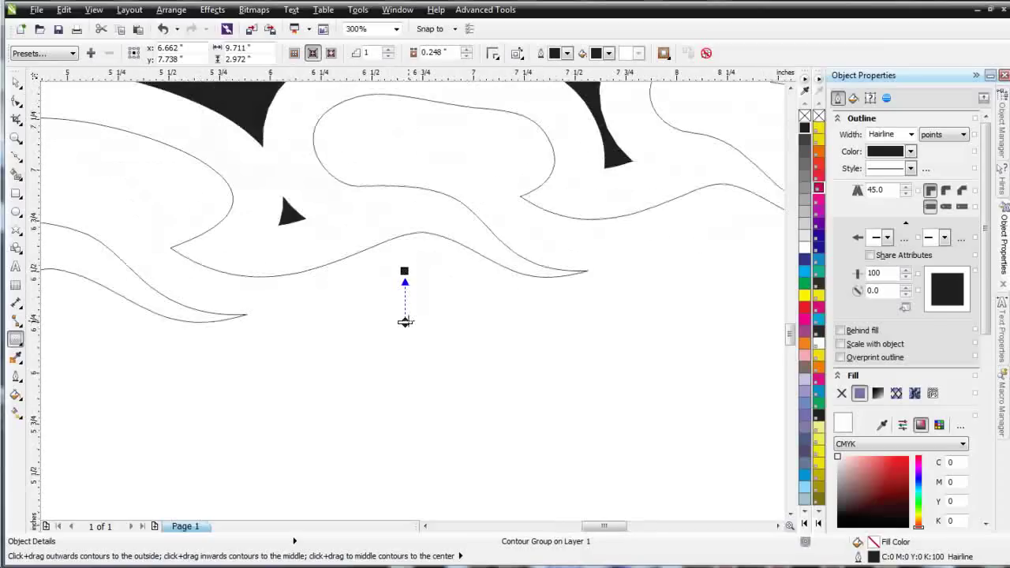
left_click_drag(404, 324, 406, 290)
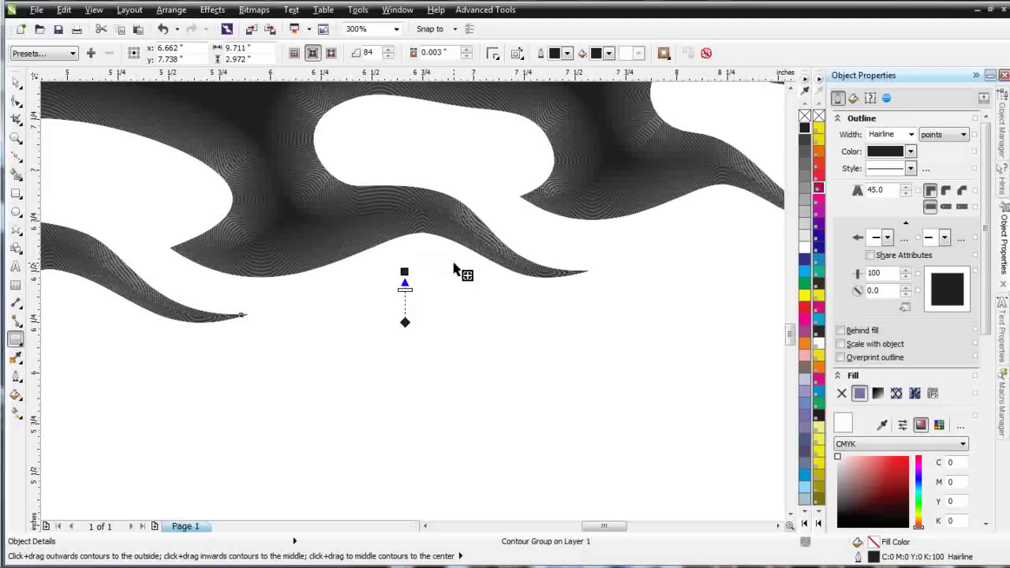
key("F3")
key("F3")
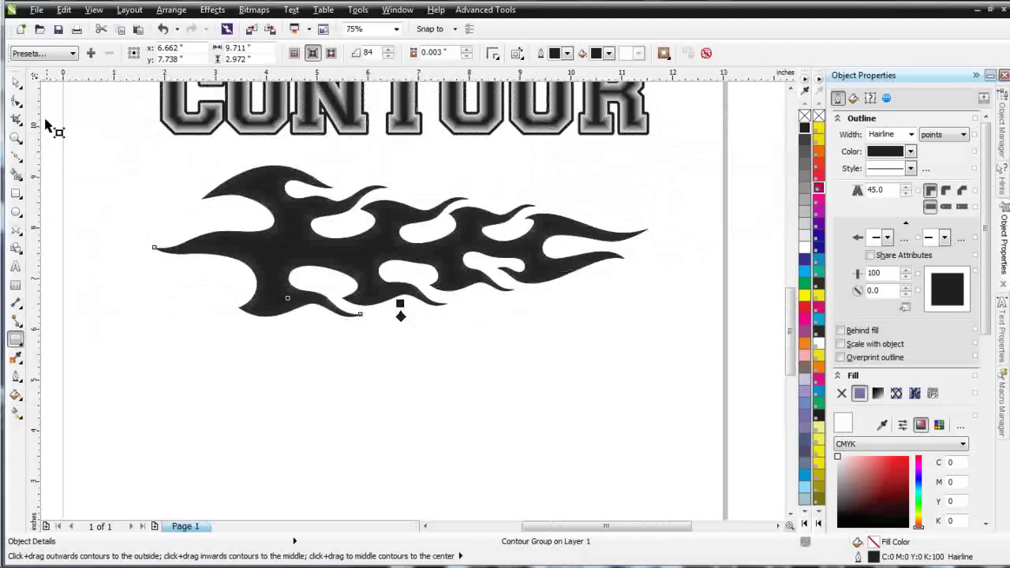
Break the flame contour apart and fill the step group yellow with no outline.
left_click(15, 82)
right_click(361, 250)
left_click(392, 274)
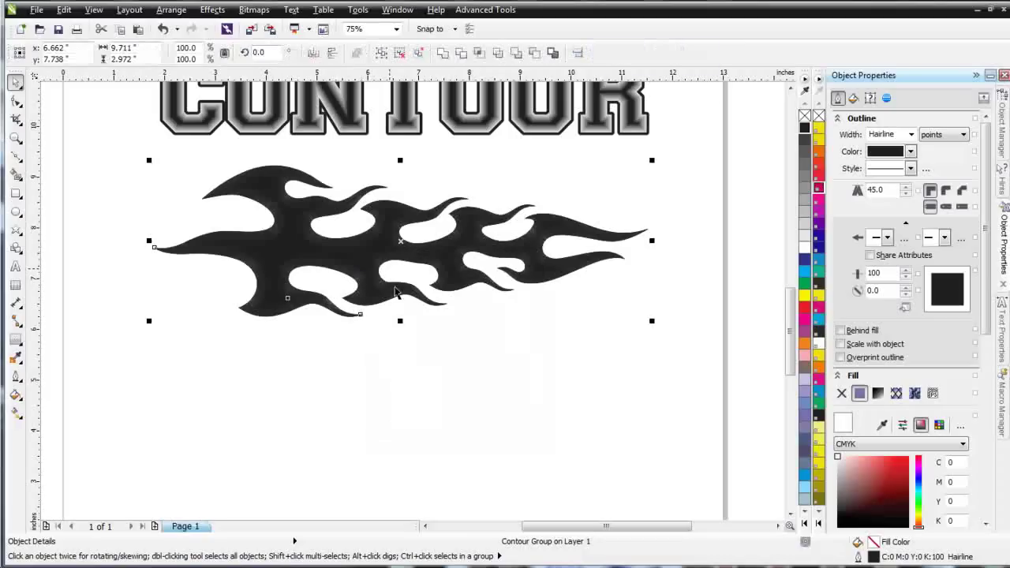
left_click(444, 342)
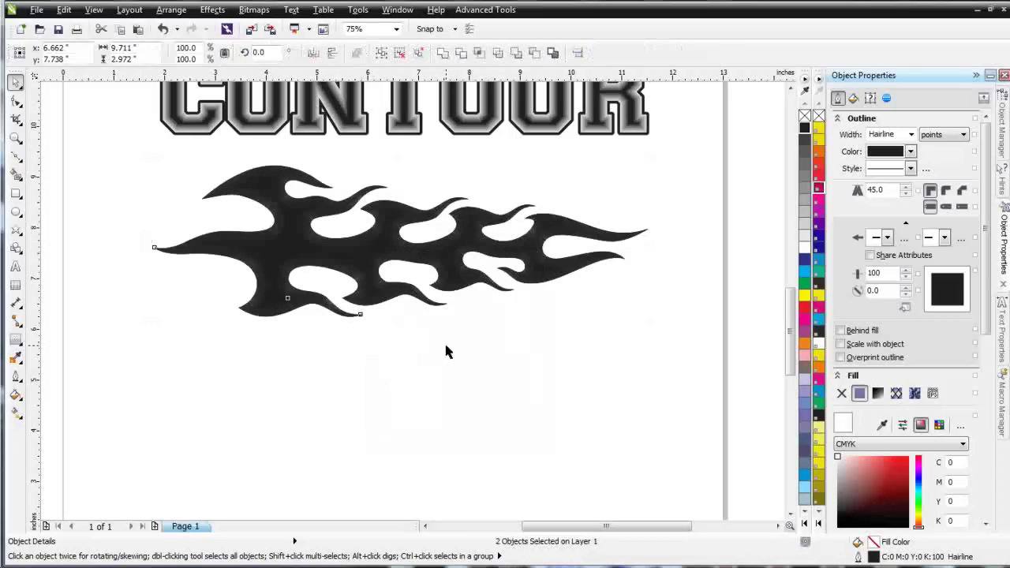
left_click(364, 253)
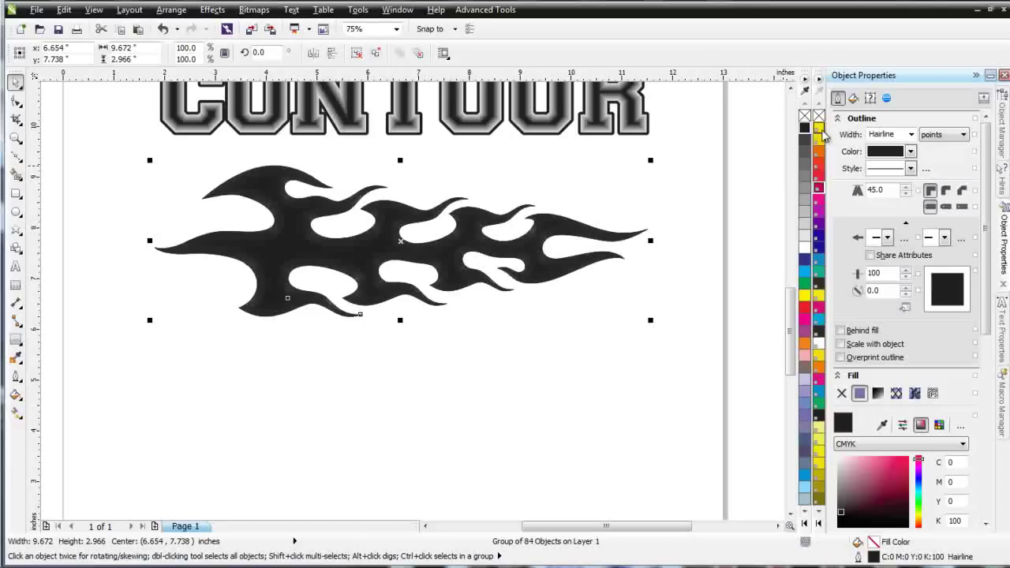
left_click(819, 133)
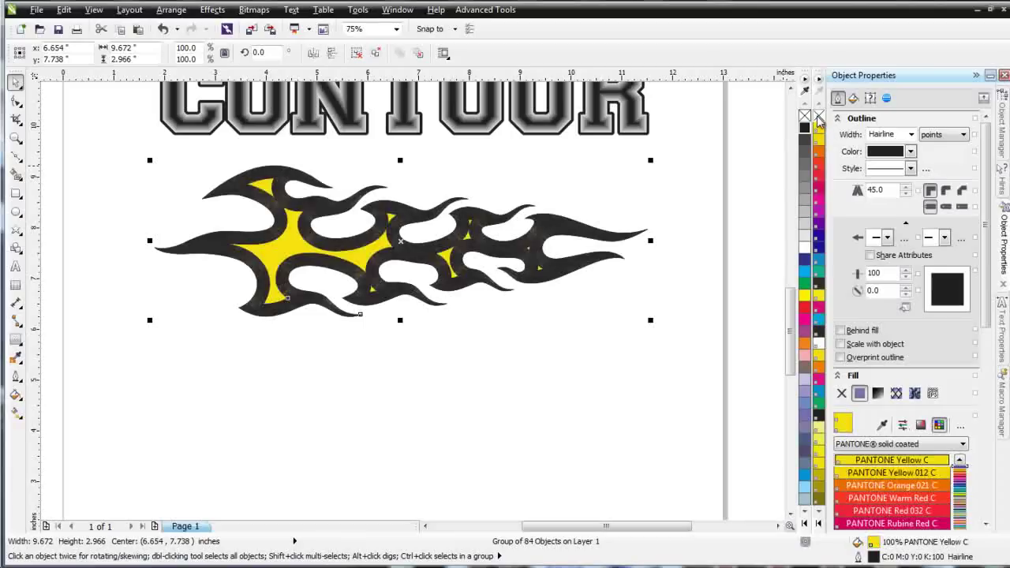
right_click(817, 117)
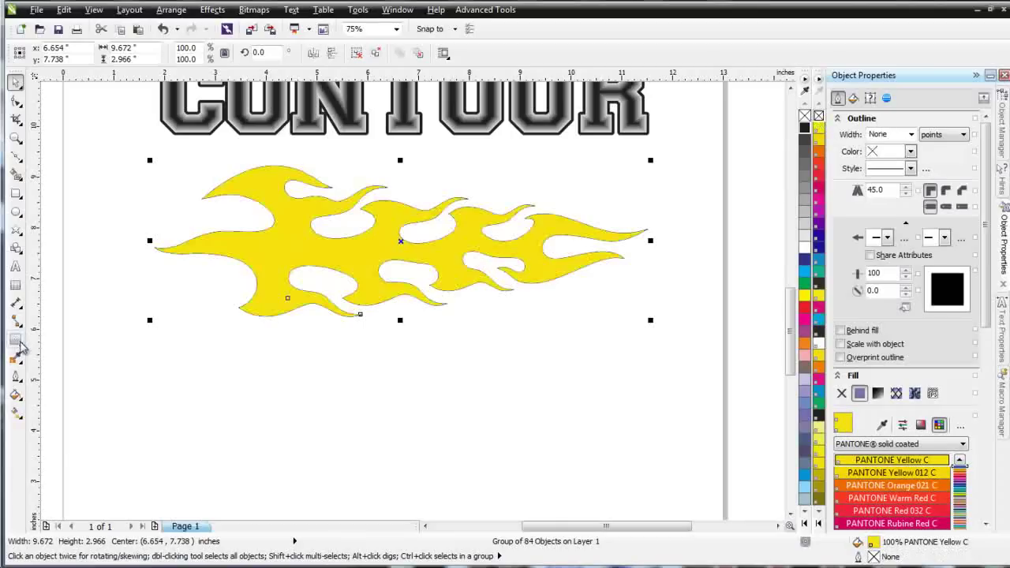
Apply a Uniform transparency of 98 to the flame group.
left_click(18, 341)
left_click(74, 442)
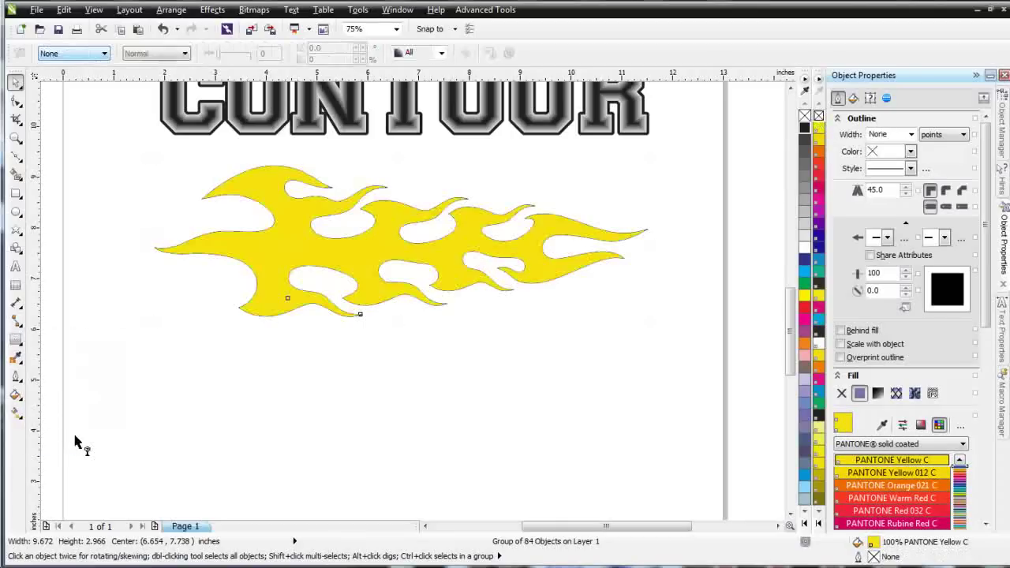
left_click(106, 57)
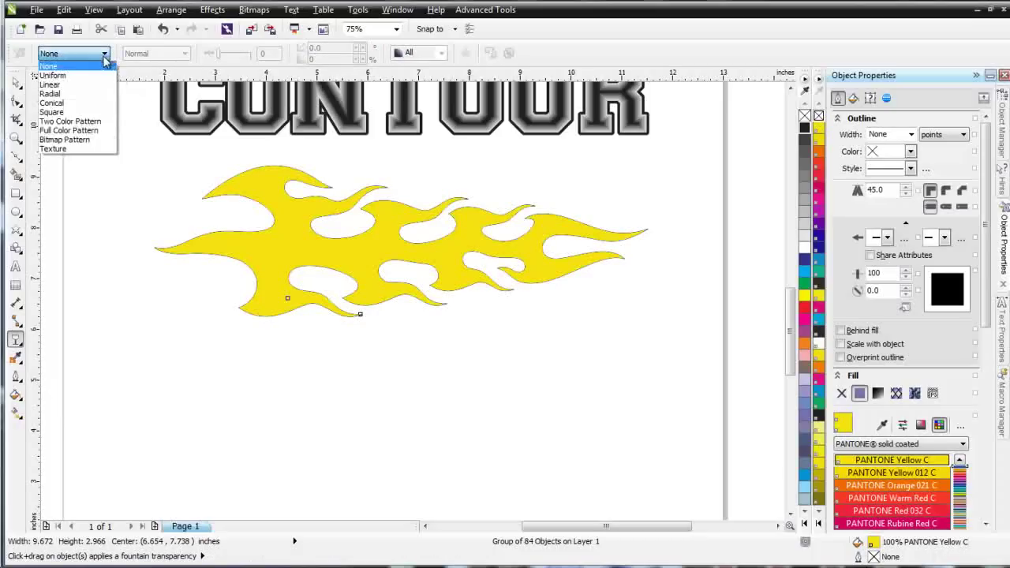
left_click(95, 76)
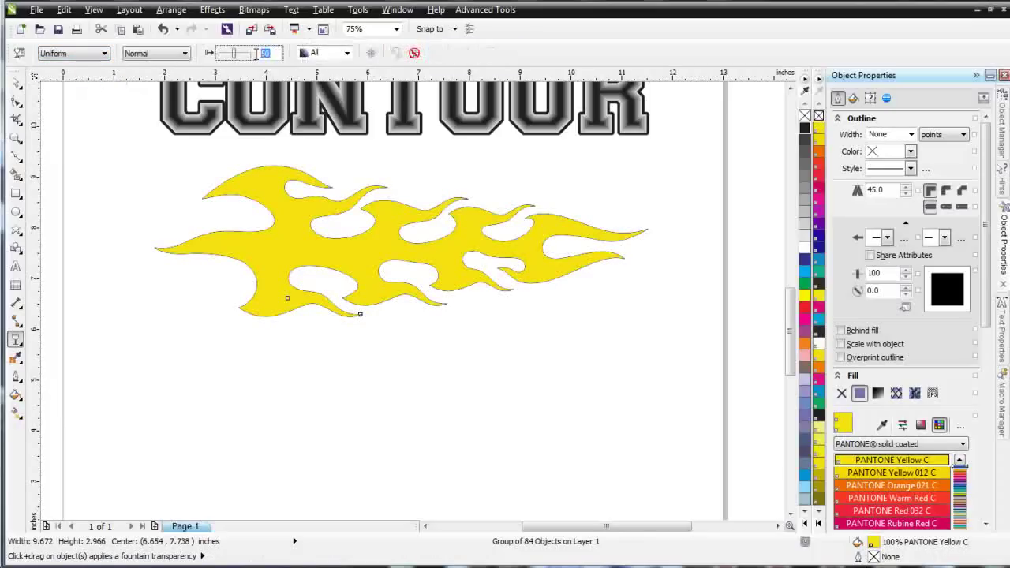
left_click(228, 54)
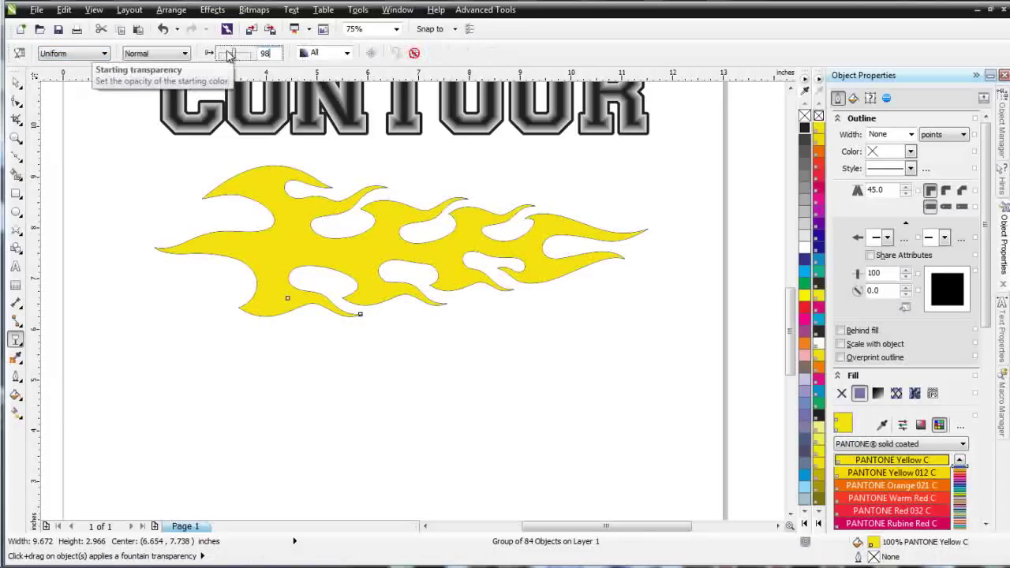
type("98")
key("Return")
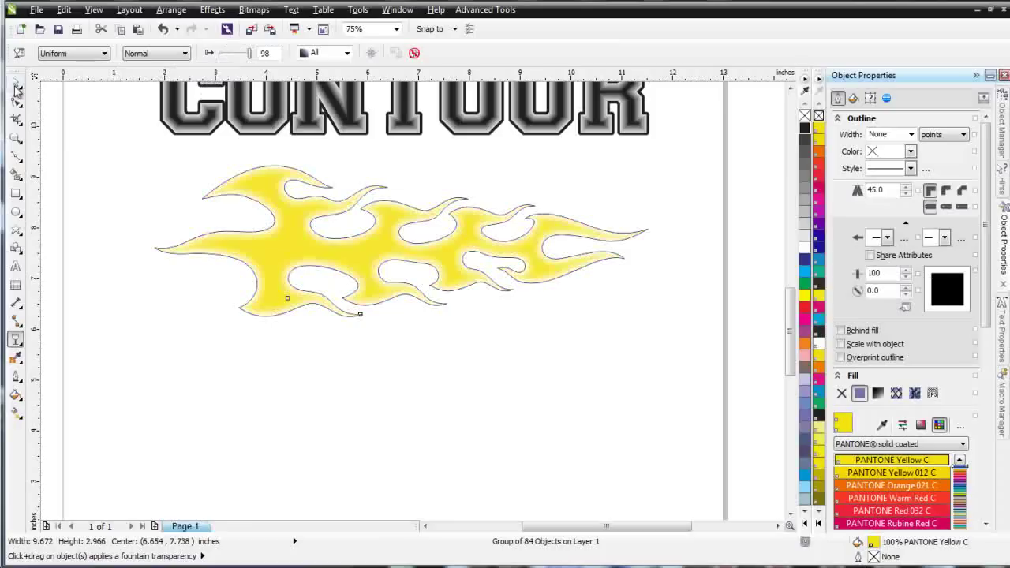
Fill the flame's outer contour curve with PANTONE Red 032 C and remove its outline.
left_click(16, 84)
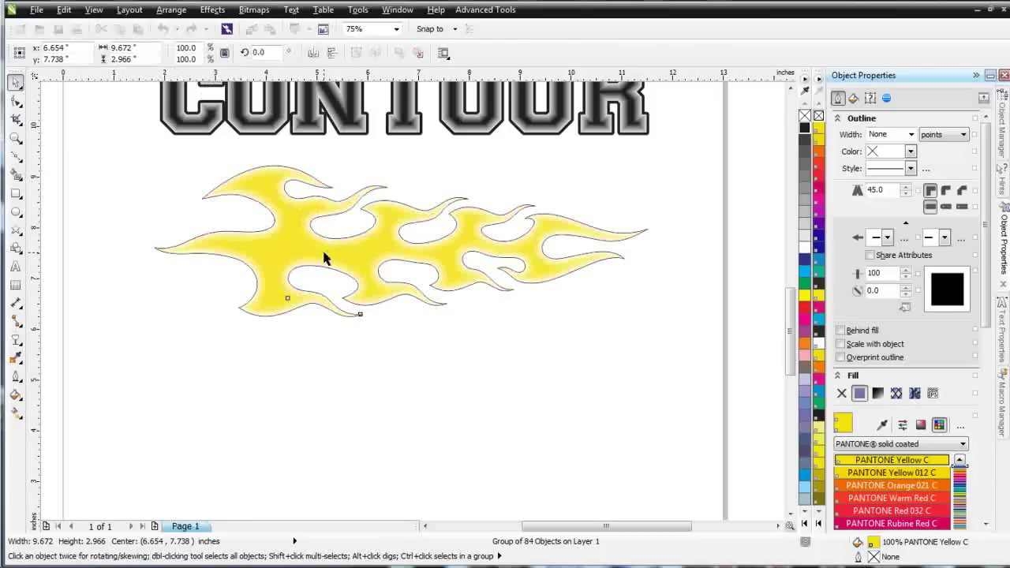
key("ctrl+l")
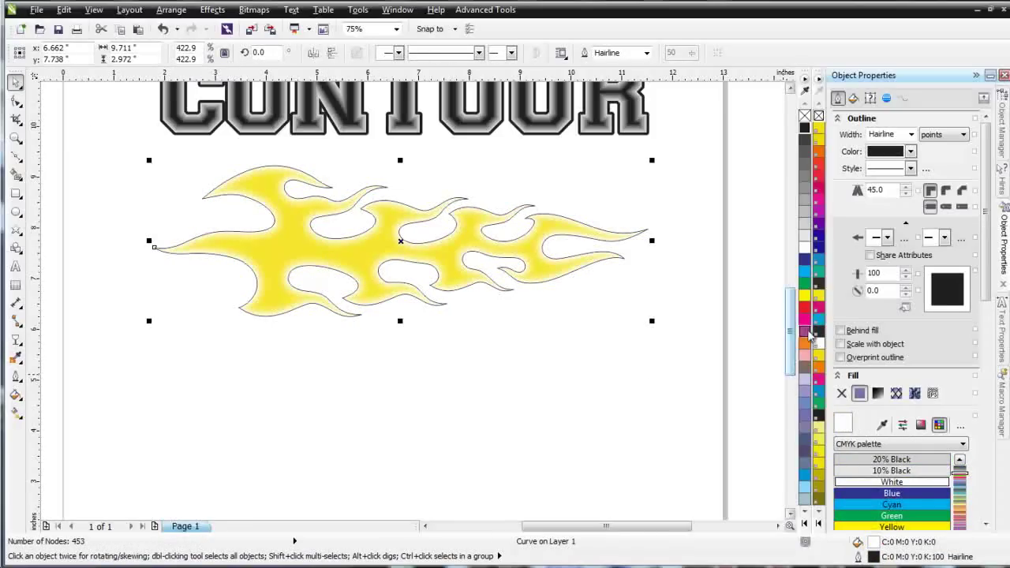
left_click(823, 310)
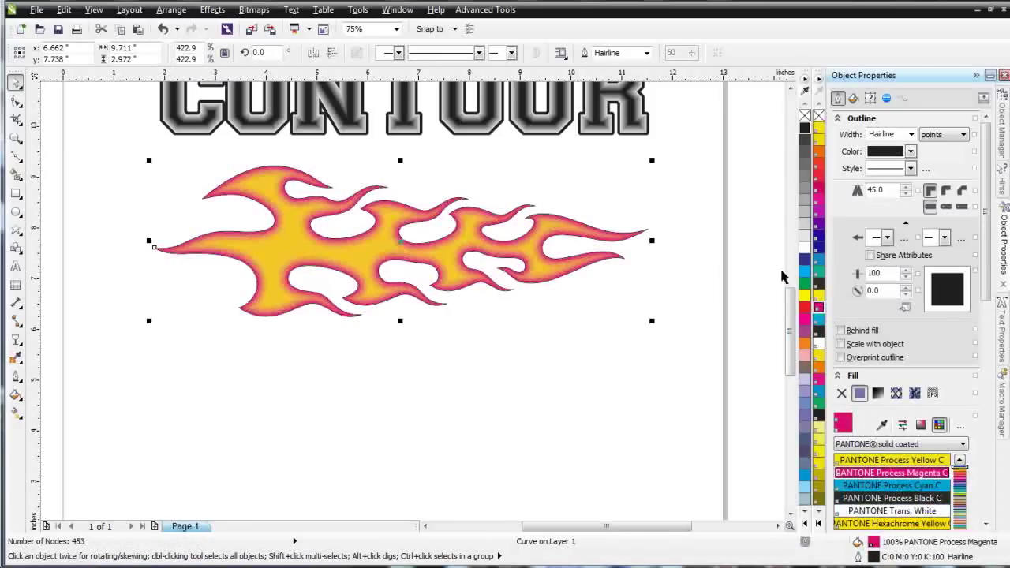
left_click(820, 186)
left_click(821, 183)
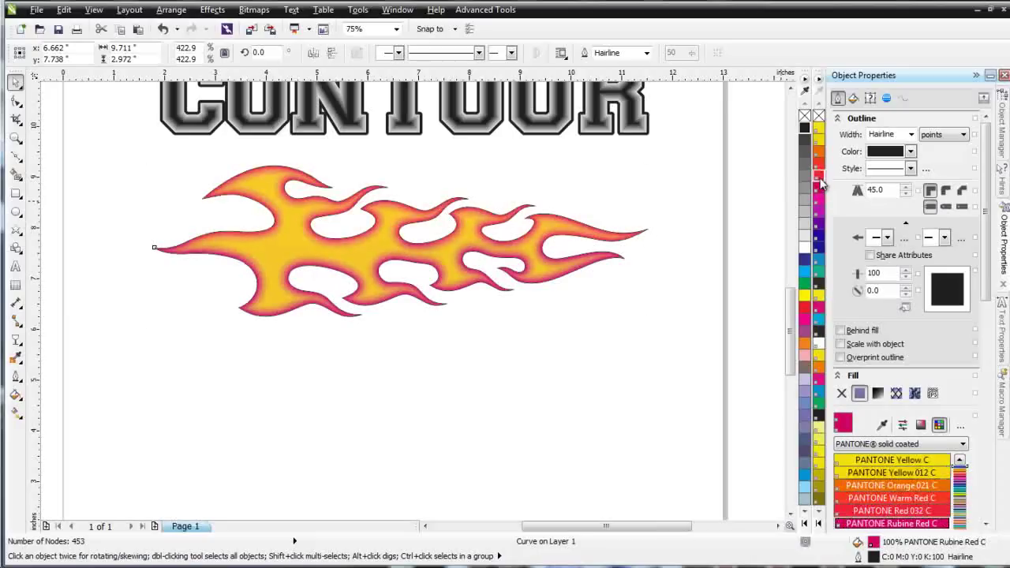
right_click(818, 116)
left_click(373, 358)
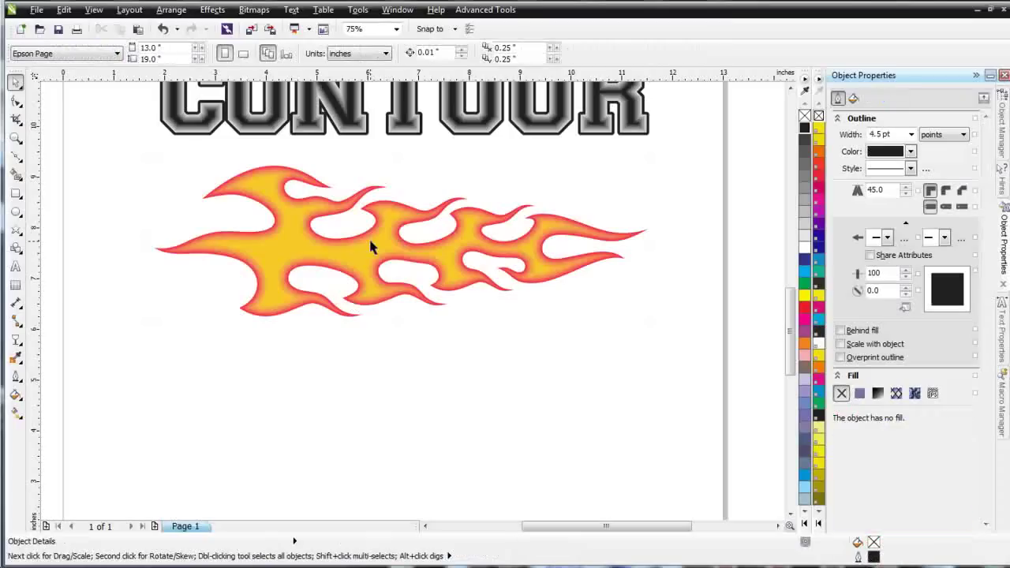
Give the whole flame group uniform transparency, trying 99 and settling on 97.
left_click(374, 262)
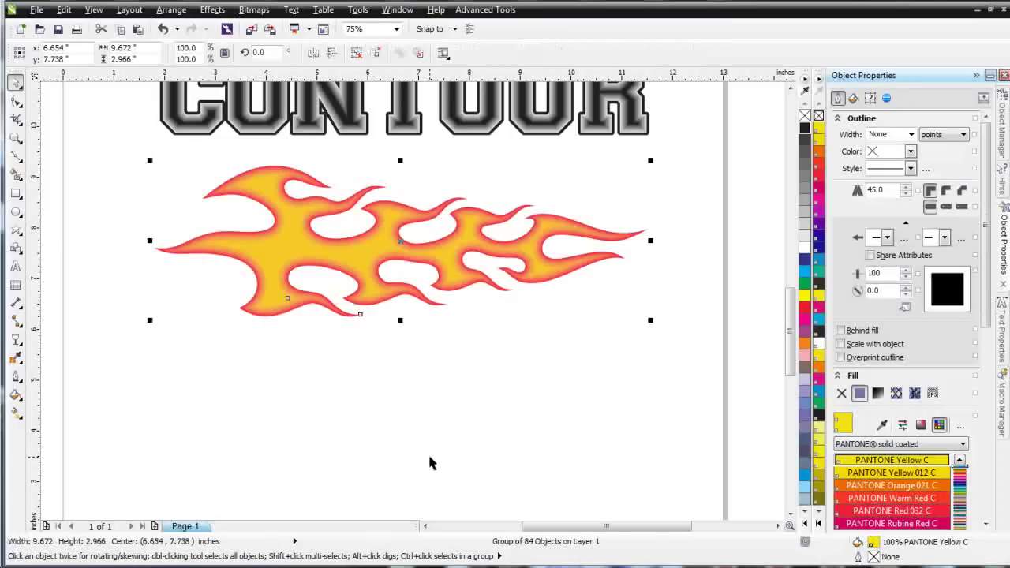
left_click(16, 339)
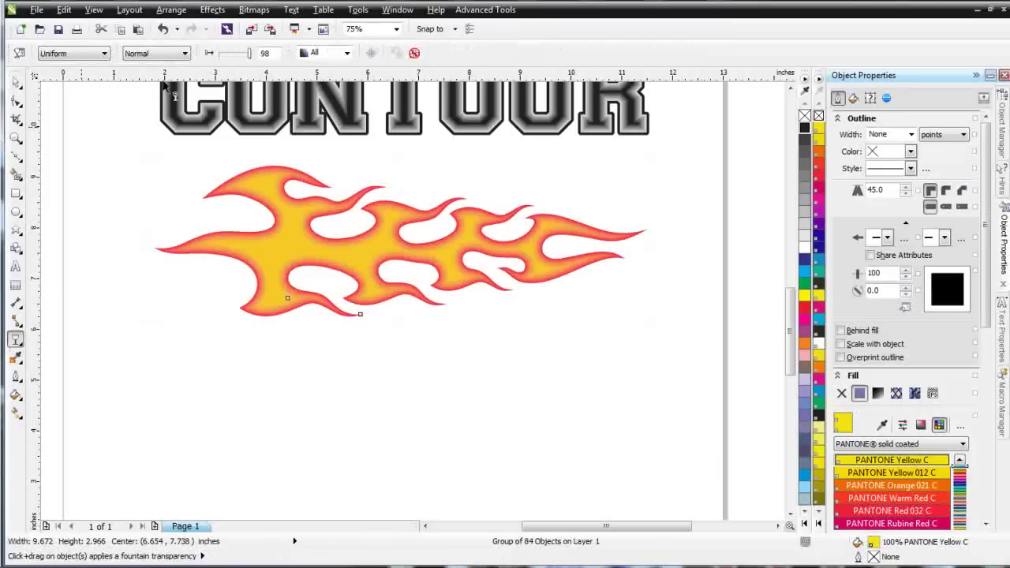
left_click(268, 53)
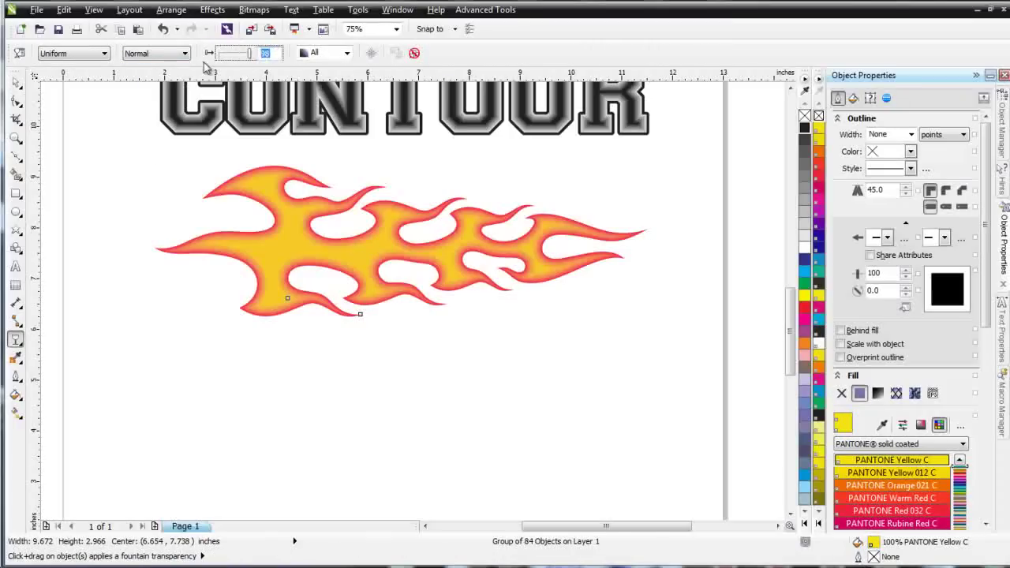
type("99")
key("Return")
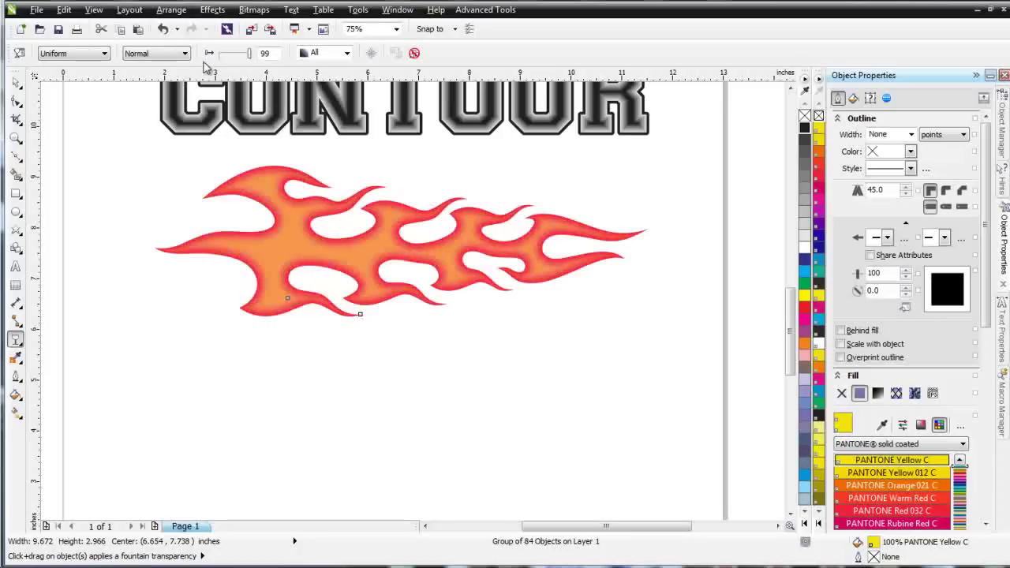
left_click(269, 52)
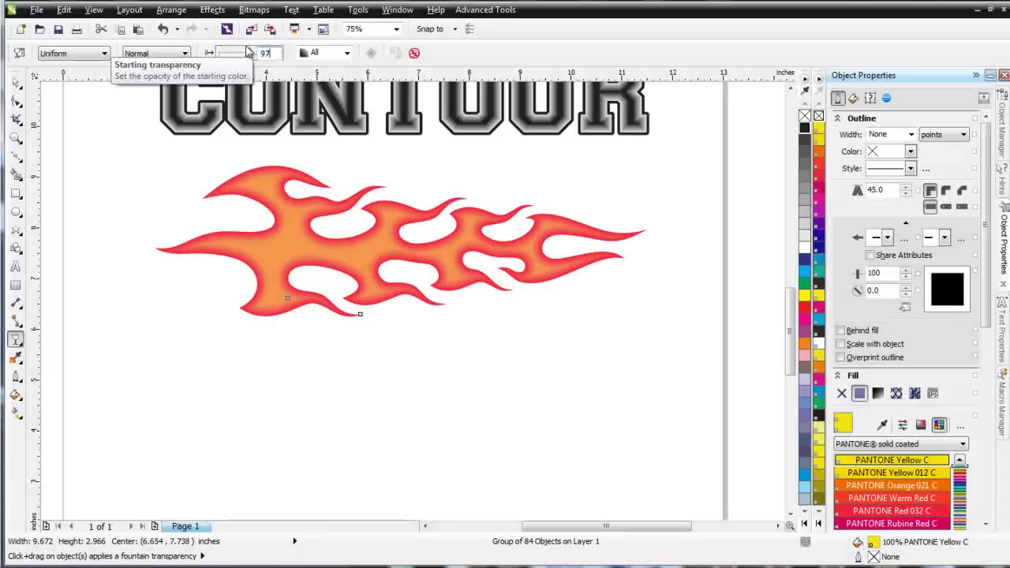
type("97")
key("Return")
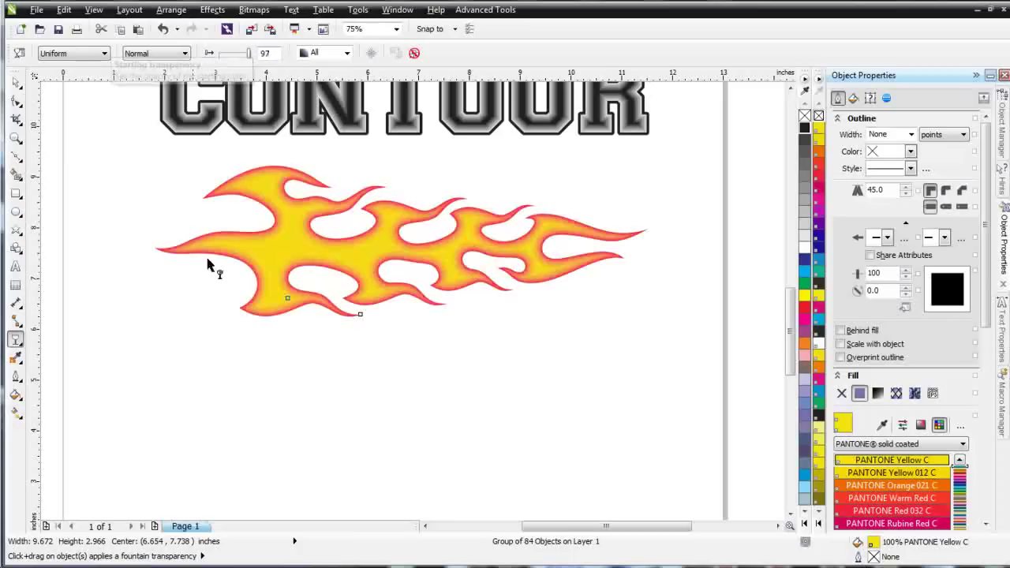
left_click(16, 82)
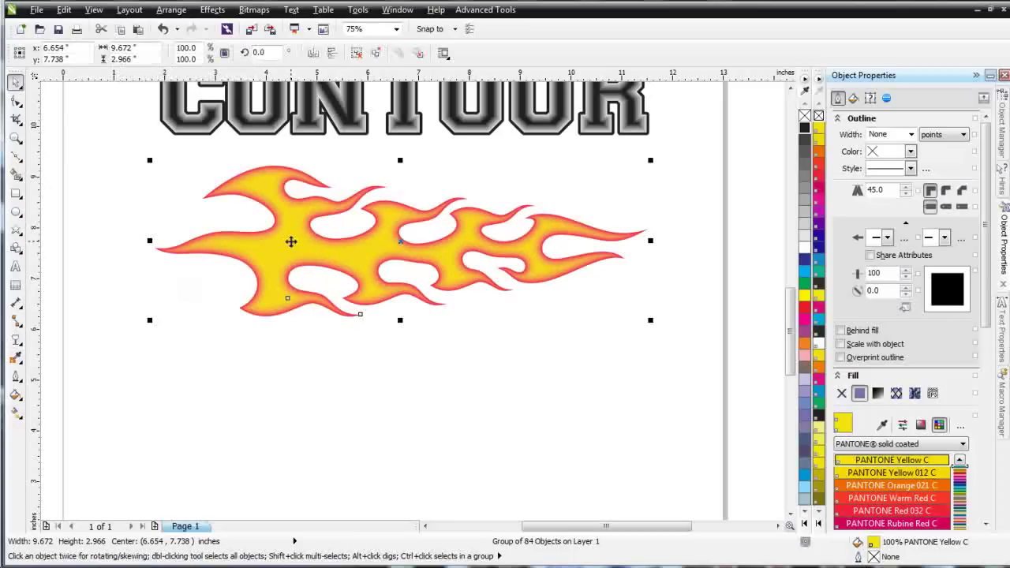
left_click(16, 137)
left_click_drag(248, 219, 308, 267)
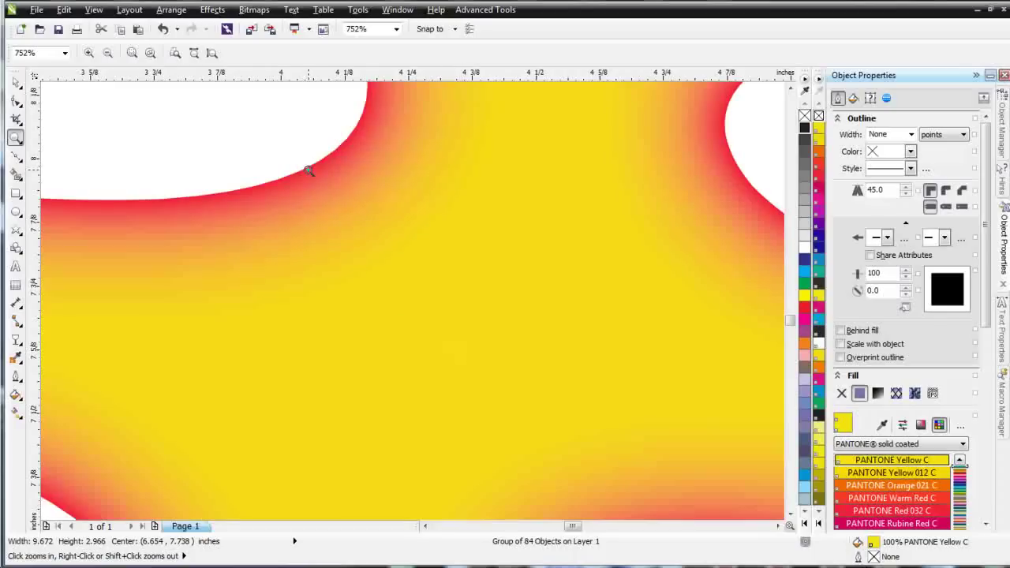
right_click(596, 385)
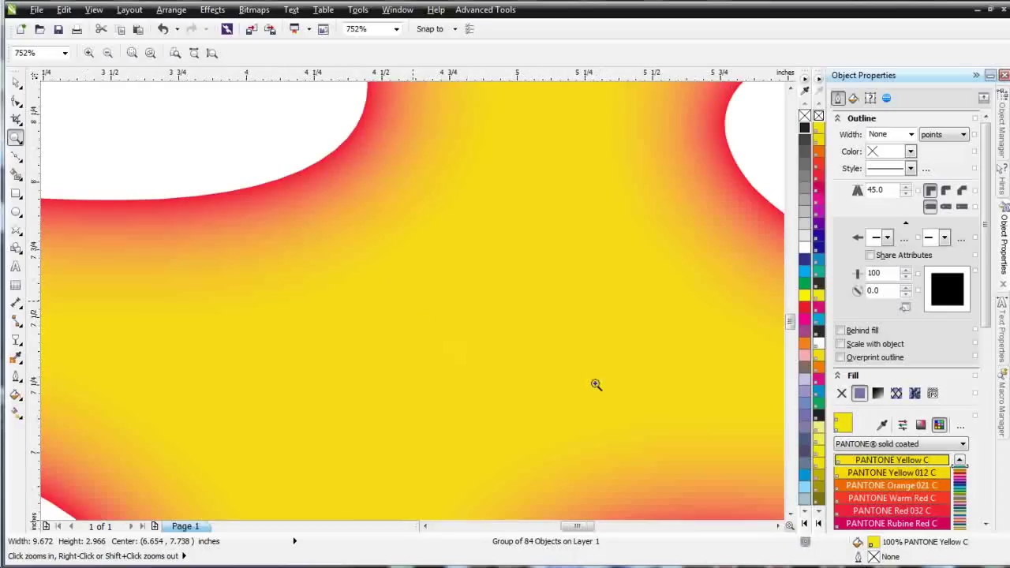
right_click(429, 290)
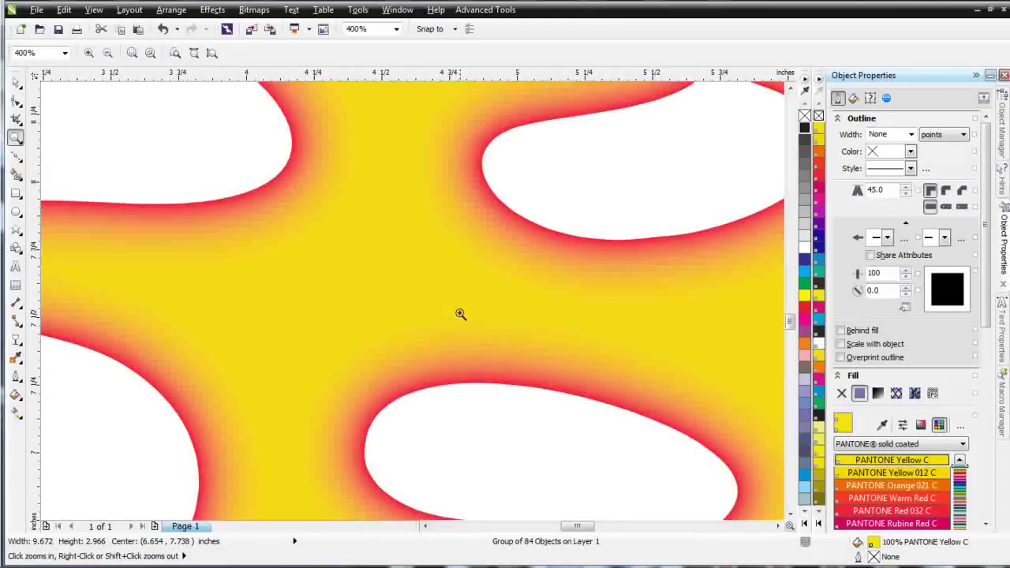
right_click(426, 291)
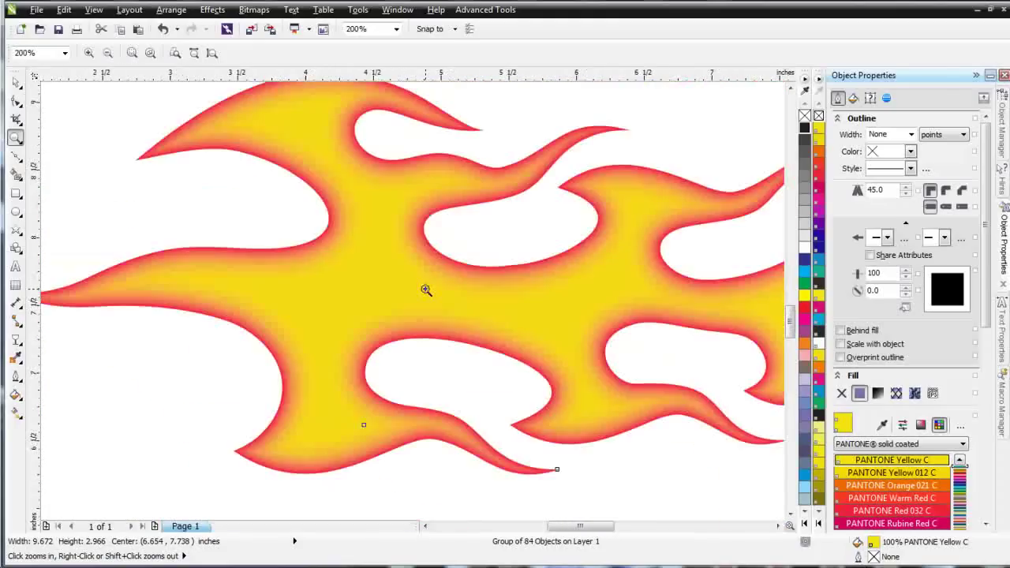
right_click(411, 319)
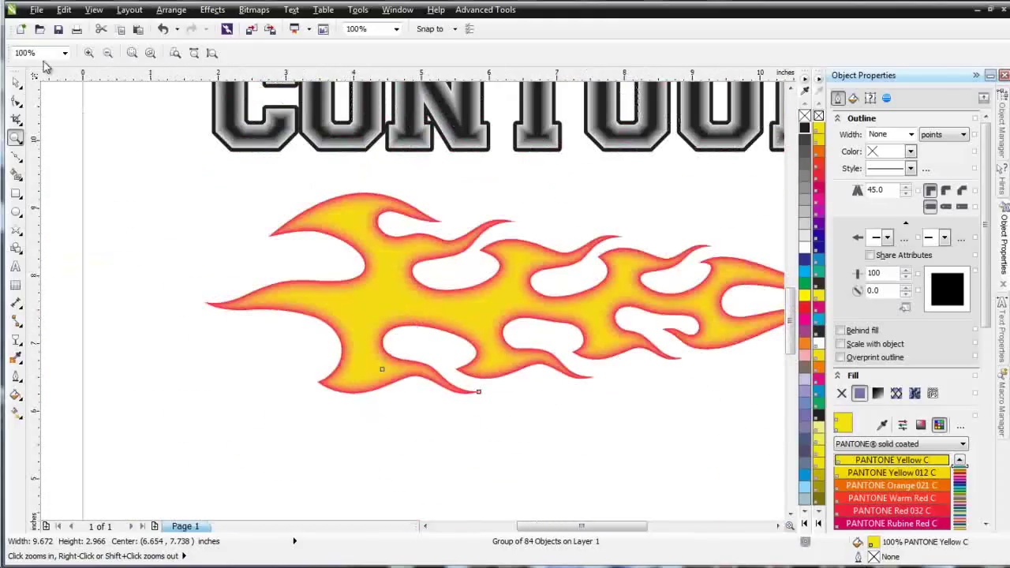
left_click(16, 86)
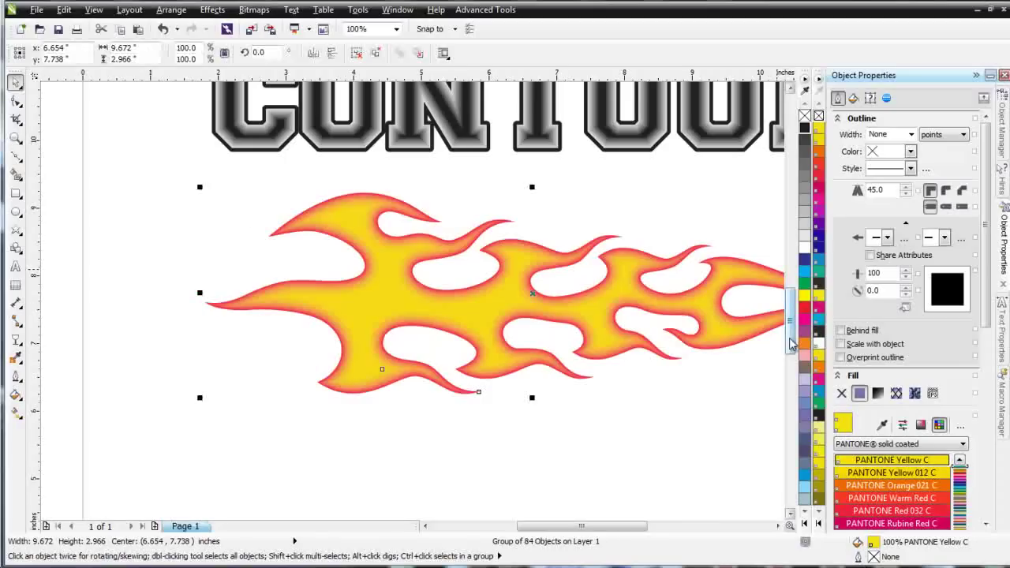
Open the Contour docker through Window > Dockers > Contour.
left_click_drag(791, 340, 791, 328)
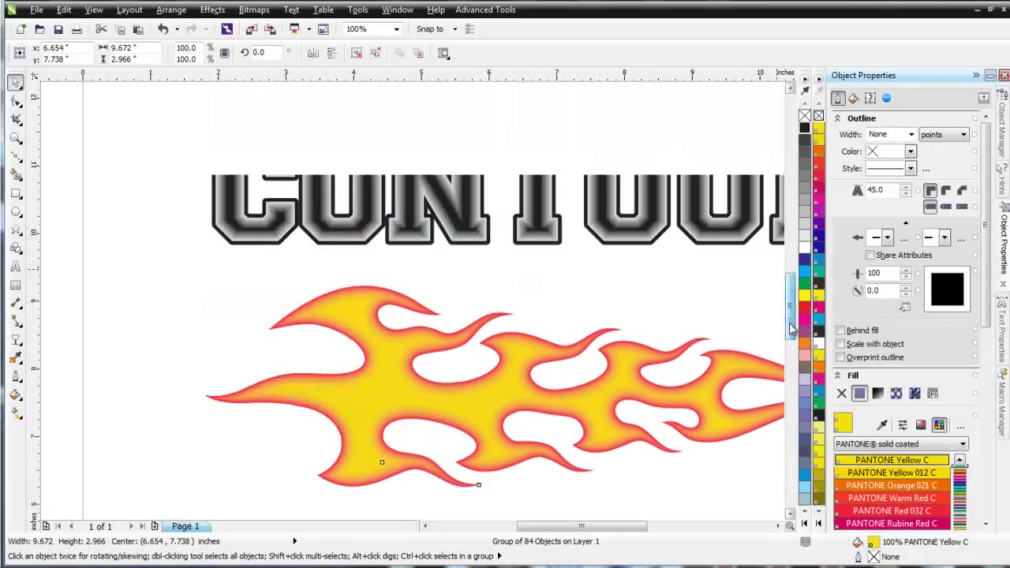
left_click(365, 12)
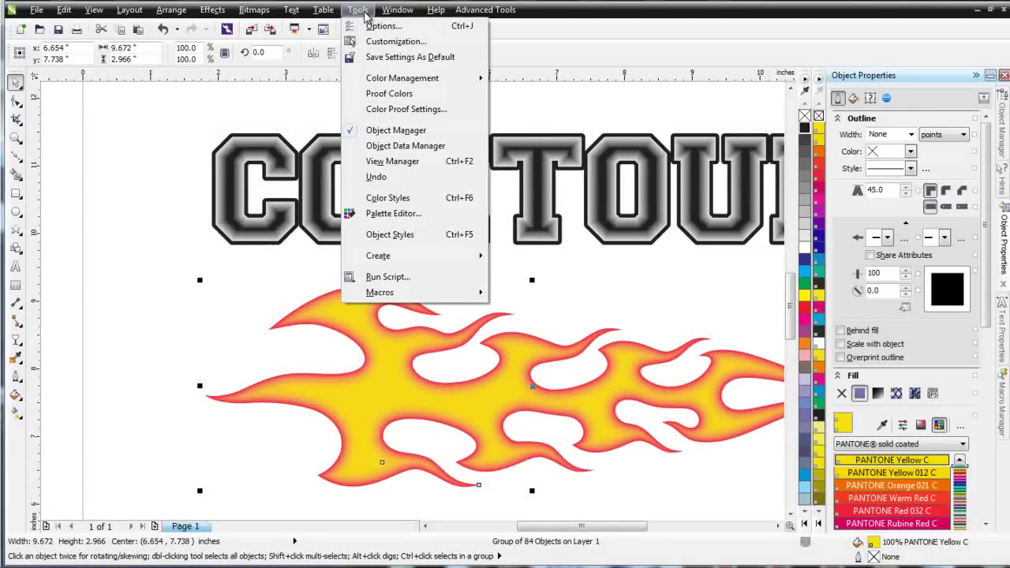
mouse_move(395, 11)
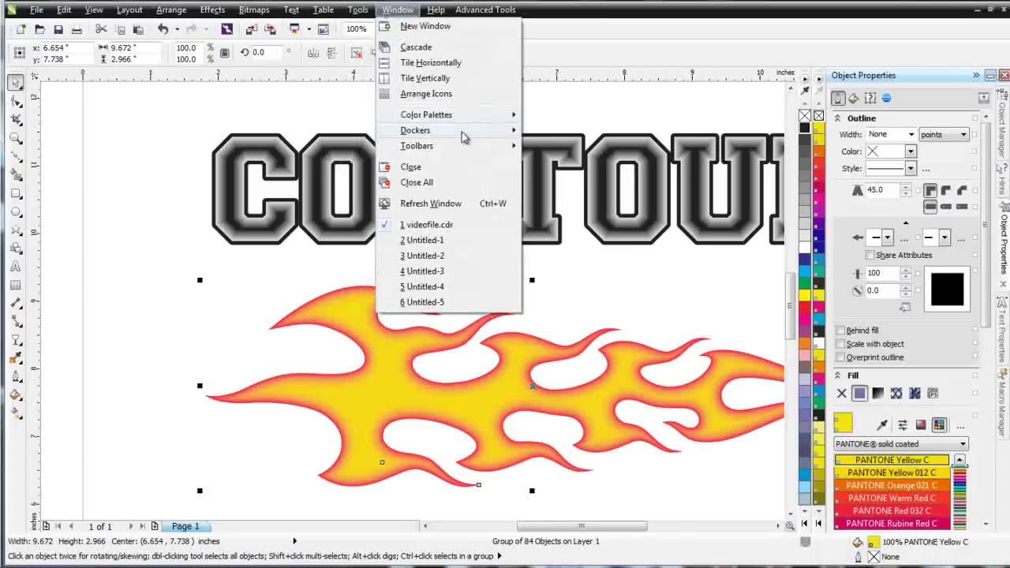
mouse_move(464, 134)
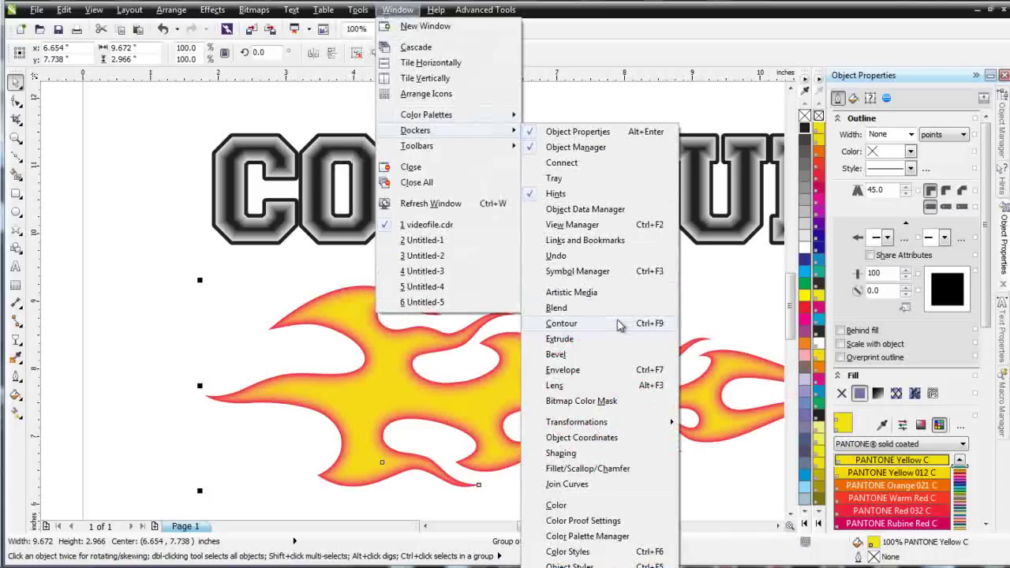
left_click(562, 323)
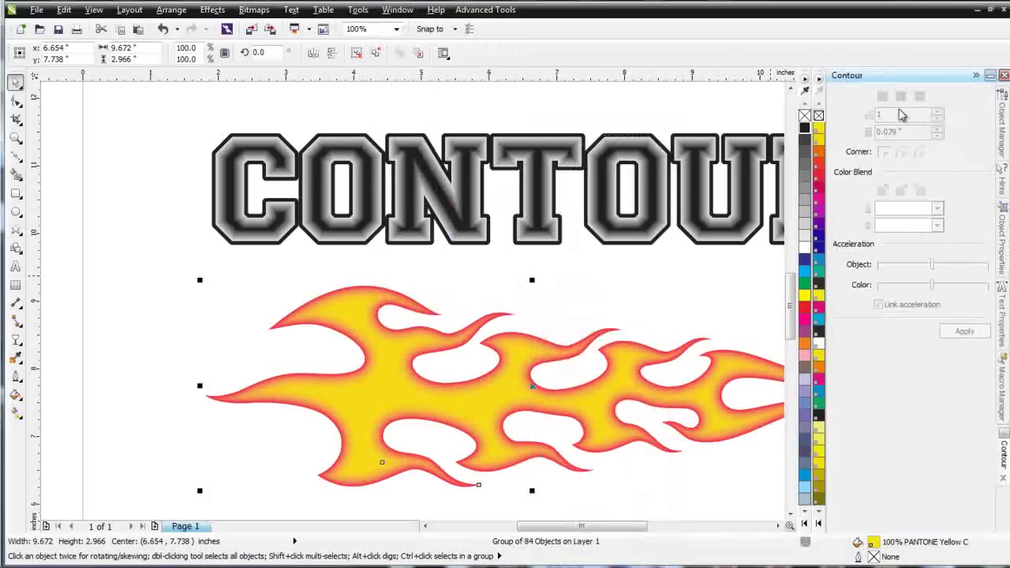